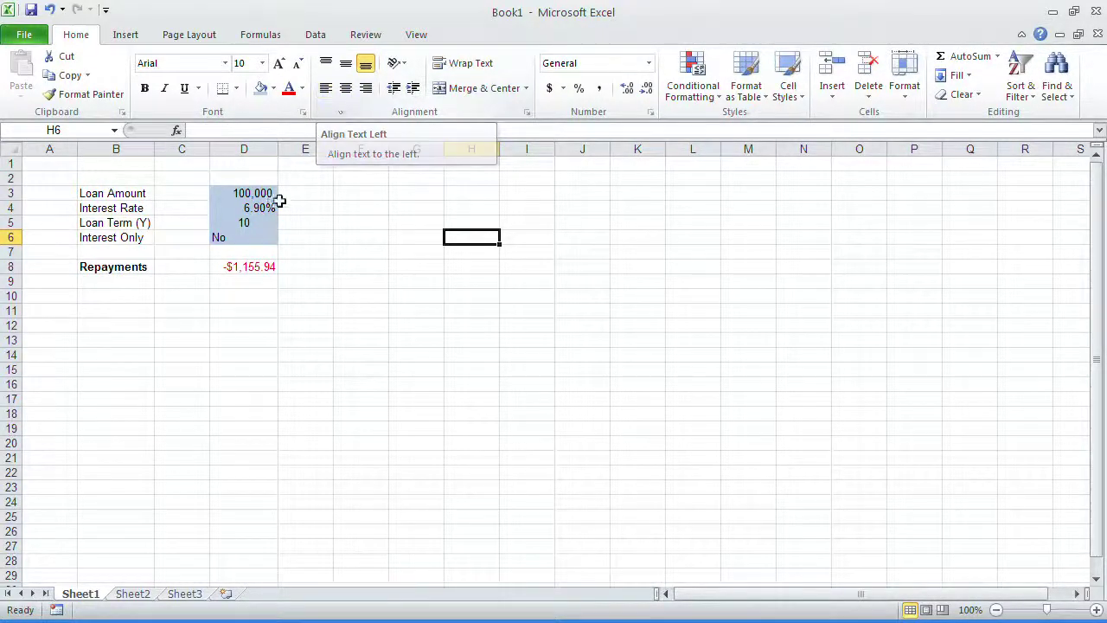
# Step: Examine the loan amount, interest rate, loan term and interest-only inputs in D3:D6 and the repayments area
pyautogui.click(311, 265)
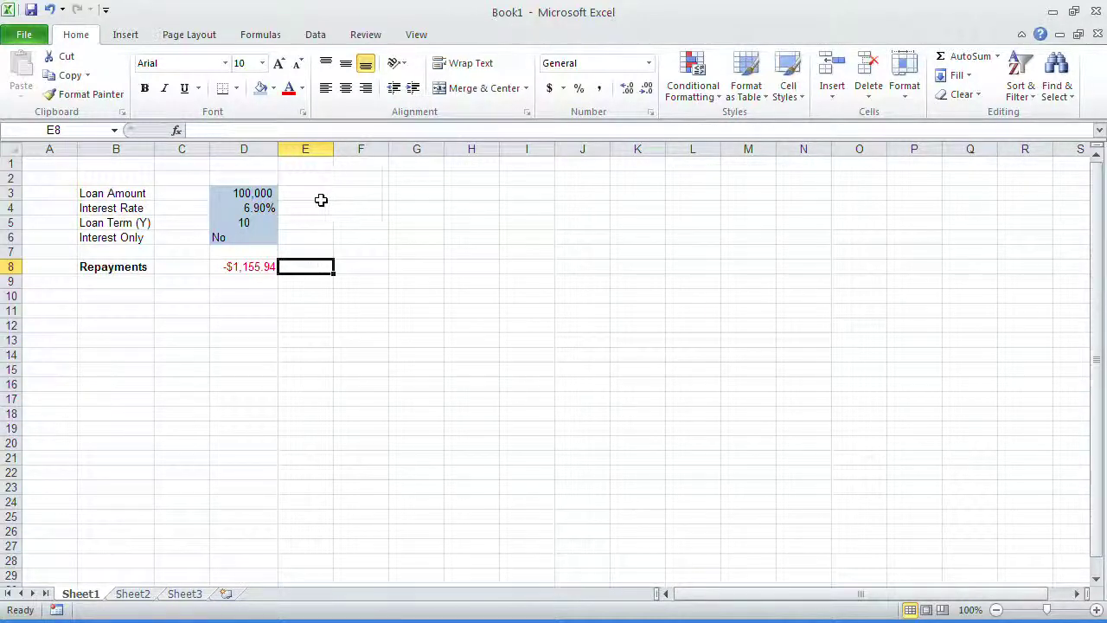
pyautogui.click(253, 190)
pyautogui.click(243, 222)
pyautogui.click(247, 208)
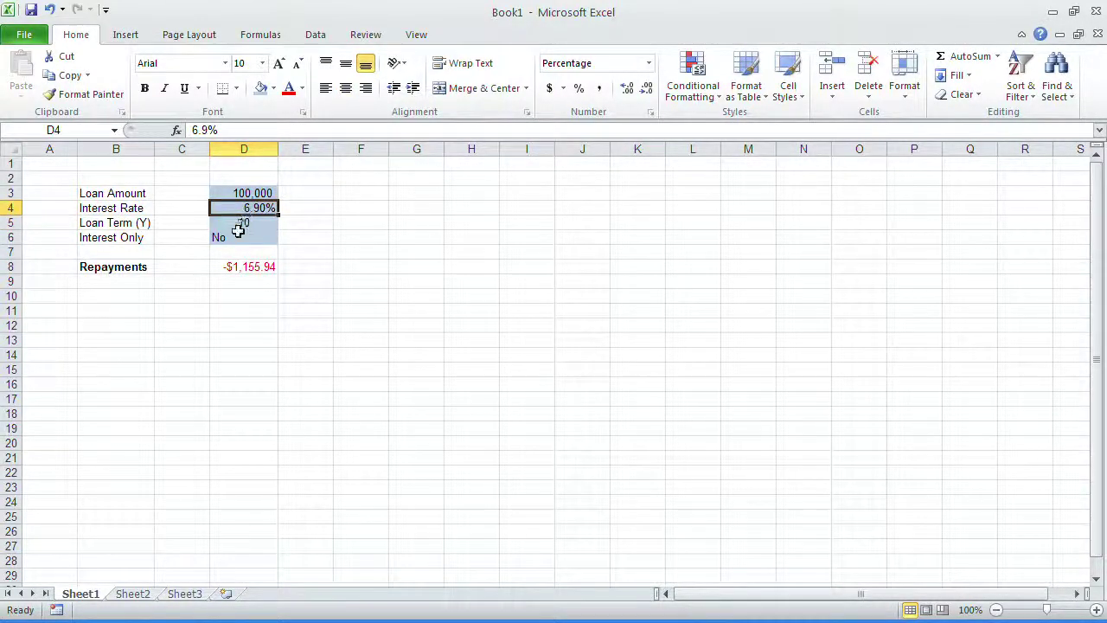
pyautogui.click(240, 236)
pyautogui.click(301, 222)
pyautogui.click(344, 281)
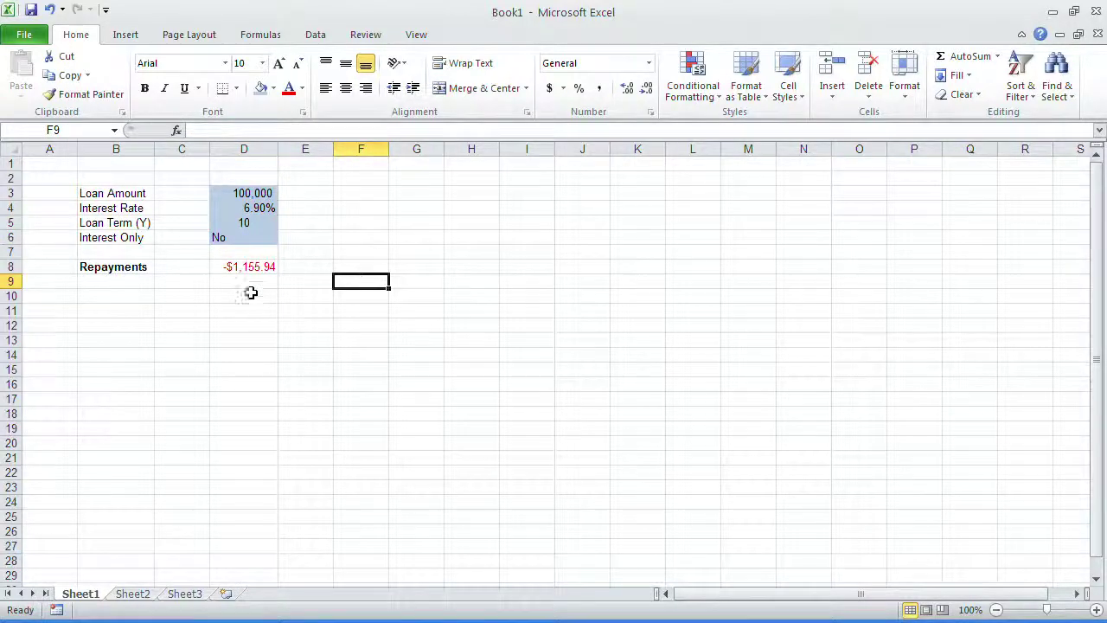
pyautogui.click(180, 192)
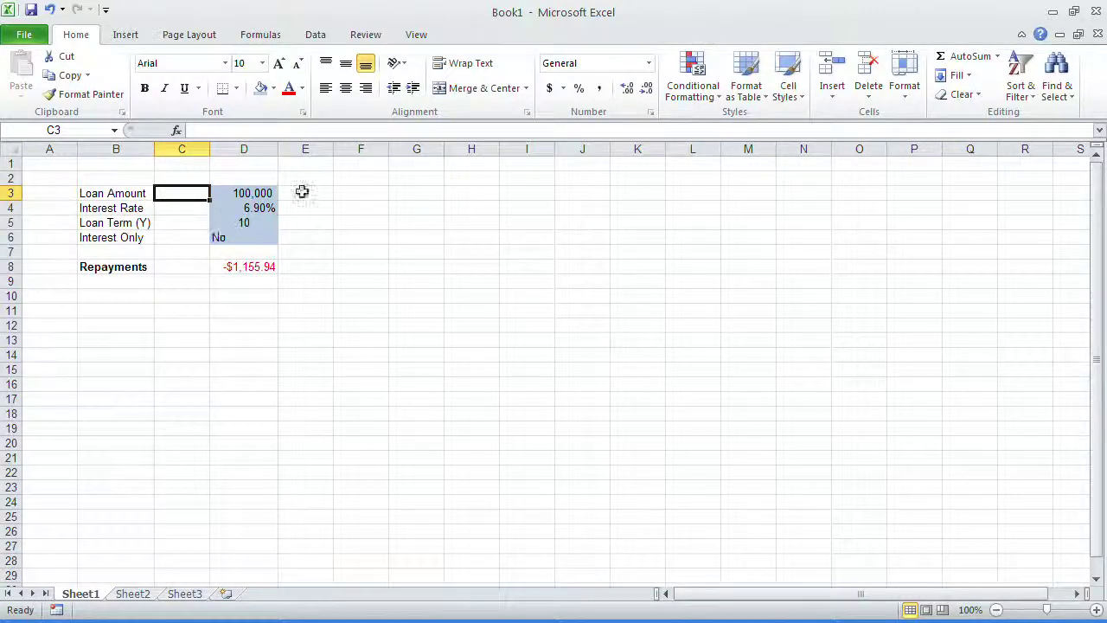
# Step: Enable the Developer tab in the ribbon customization and bring up its commands
pyautogui.rightClick(510, 110)
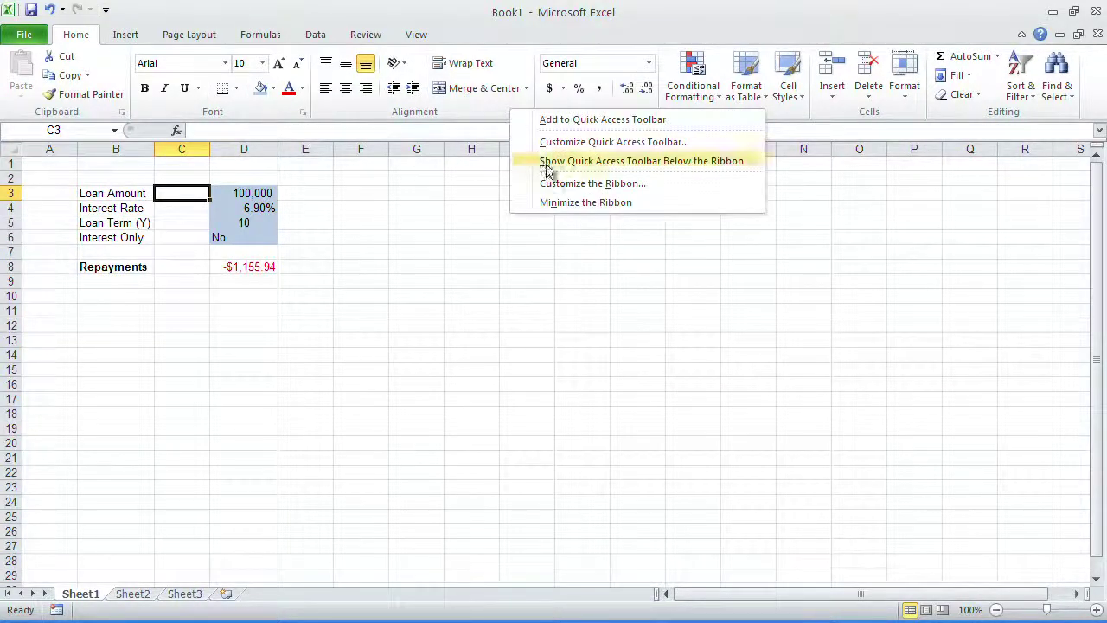
pyautogui.click(577, 184)
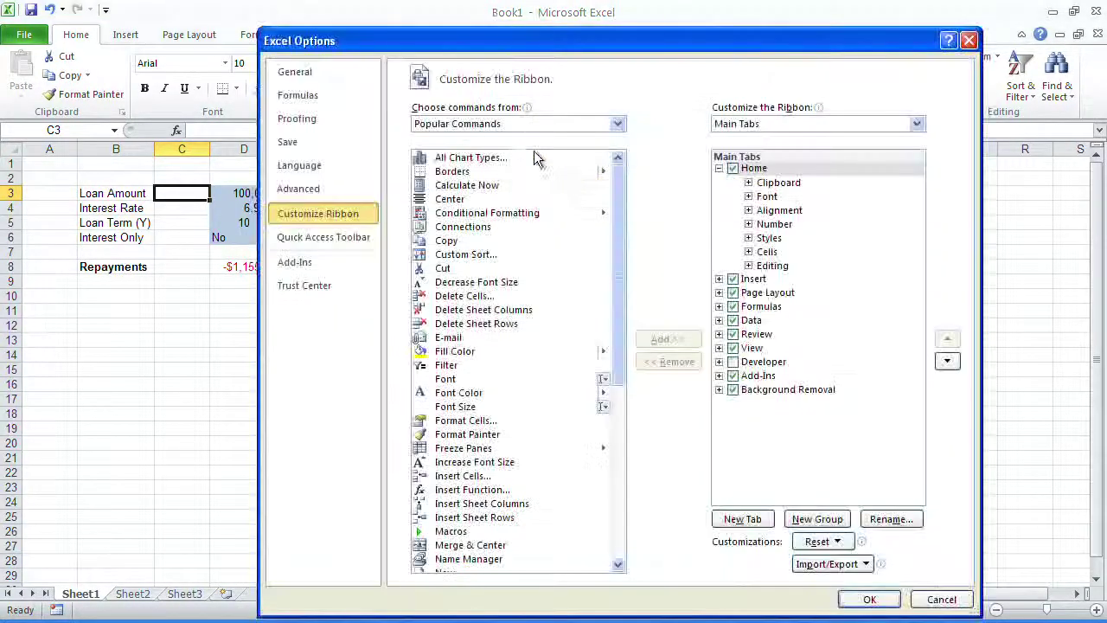
pyautogui.click(731, 363)
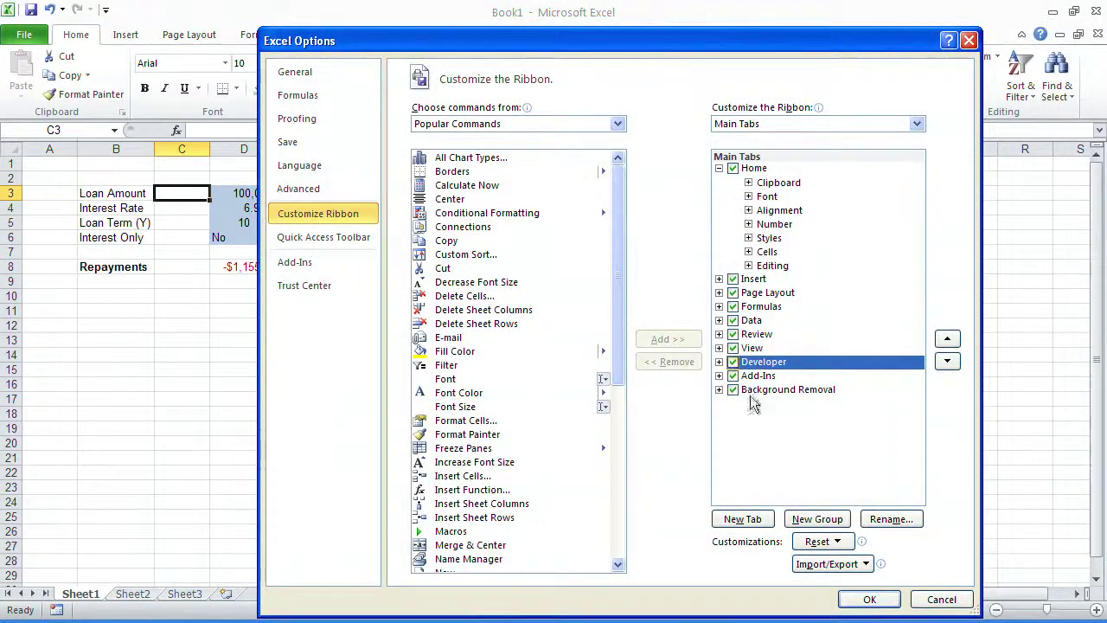
pyautogui.click(868, 600)
pyautogui.click(471, 34)
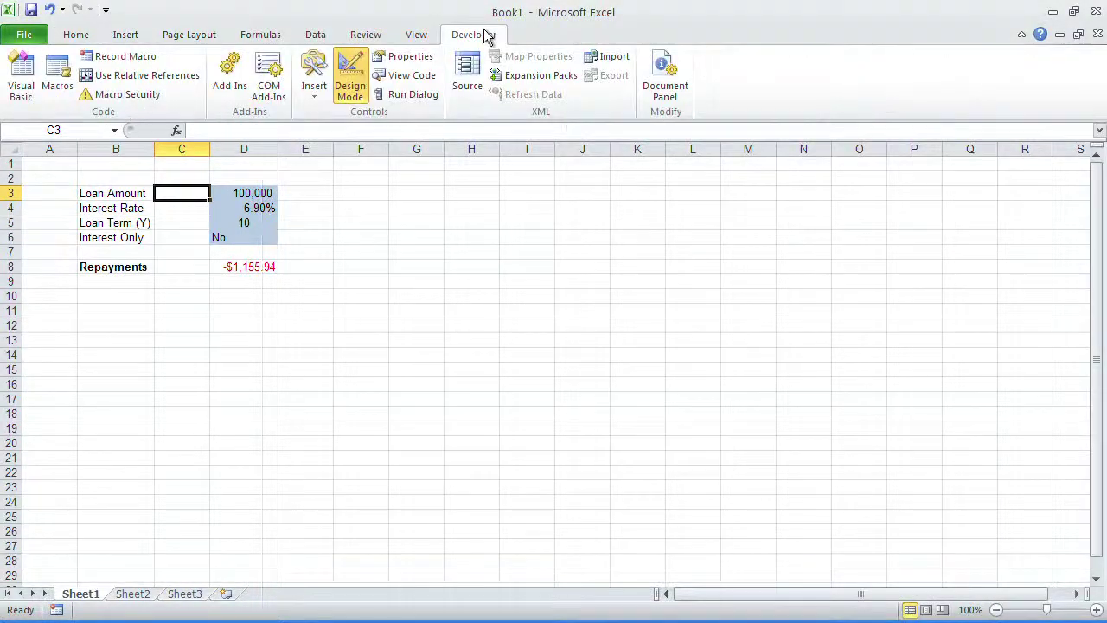
# Step: Insert an ActiveX scroll bar about 45 wide and 9 high over cell C4, beside the Interest Rate label
pyautogui.click(310, 90)
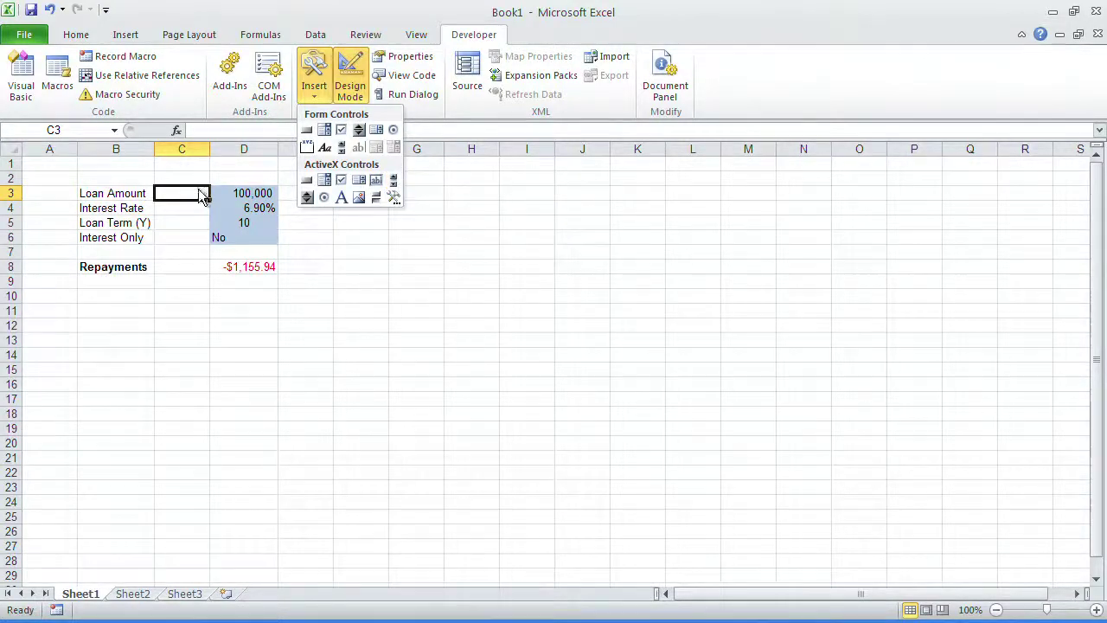
pyautogui.click(394, 180)
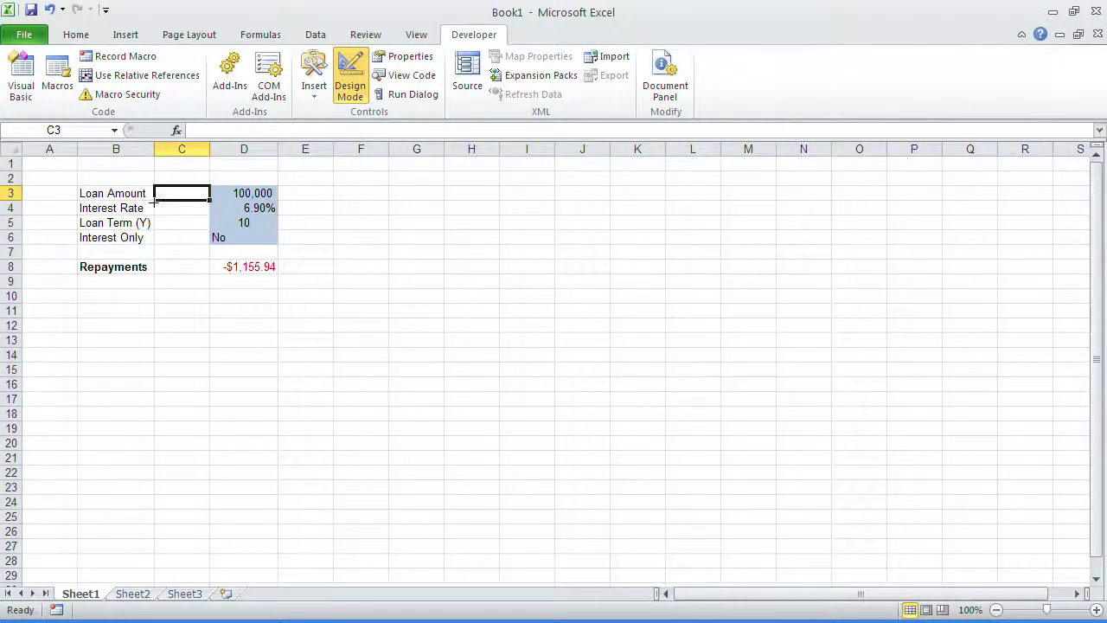
pyautogui.moveTo(153, 202); pyautogui.dragTo(207, 213)
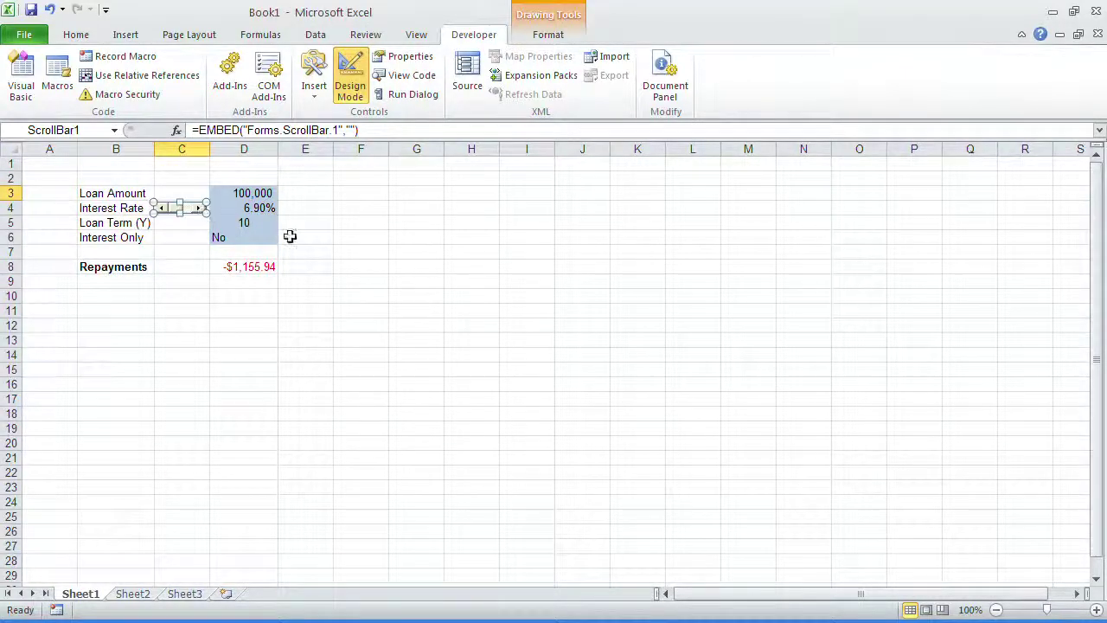
pyautogui.click(390, 239)
# Step: Set the LinkedCell property of the interest rate scroll bar to C4
pyautogui.click(198, 212)
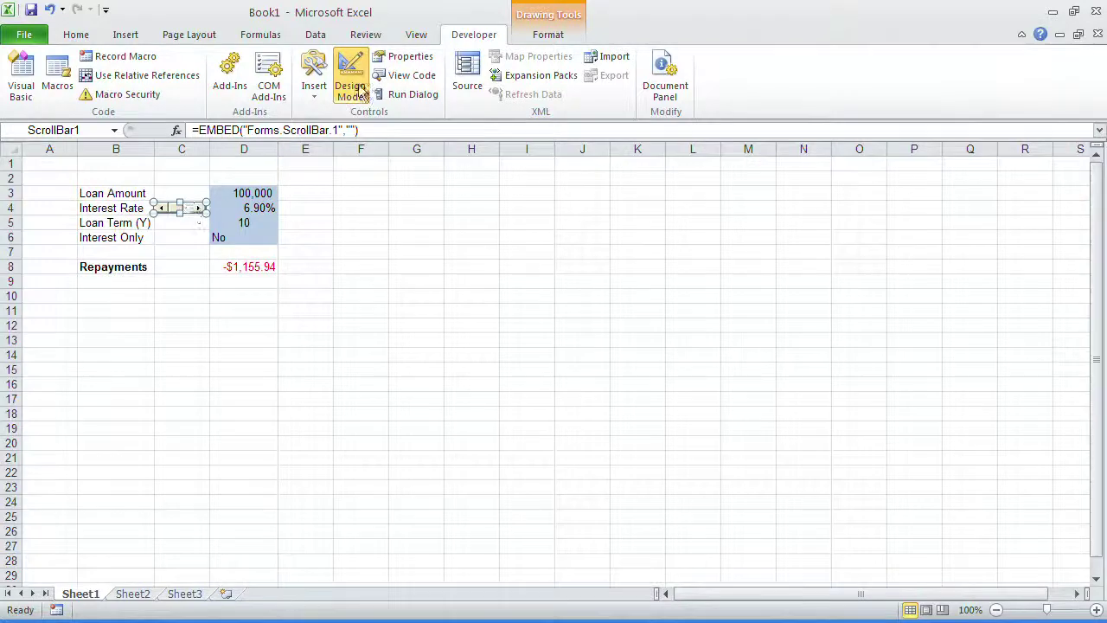
pyautogui.click(407, 58)
pyautogui.click(676, 249)
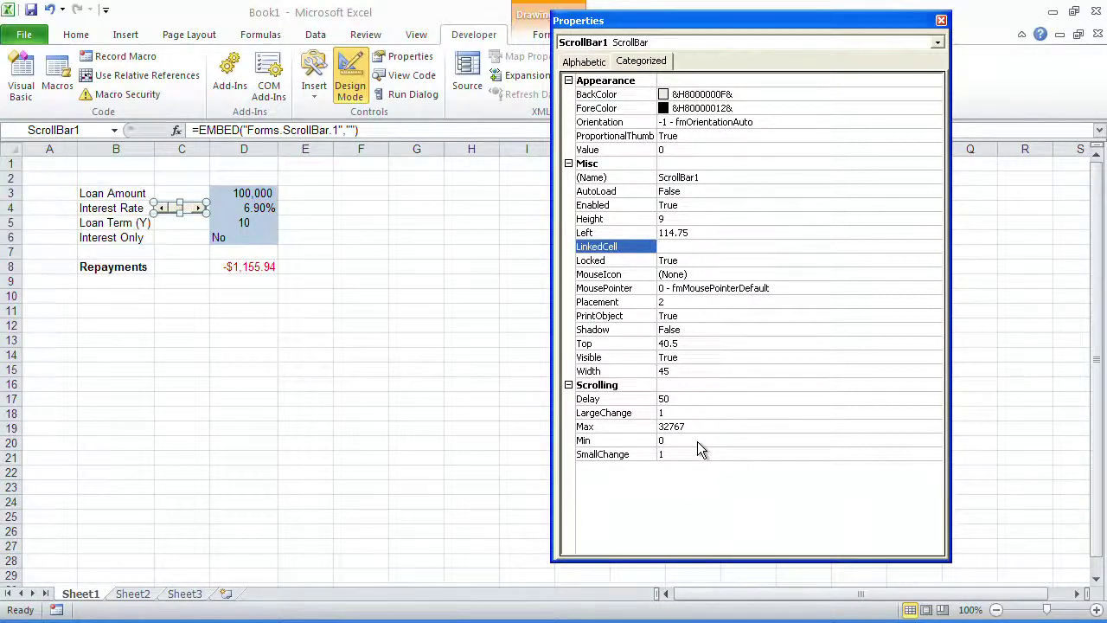
pyautogui.write('C4')
# Step: Set the scroll bar's Delay property to 0 and its Max property to 1000
pyautogui.doubleClick(664, 399)
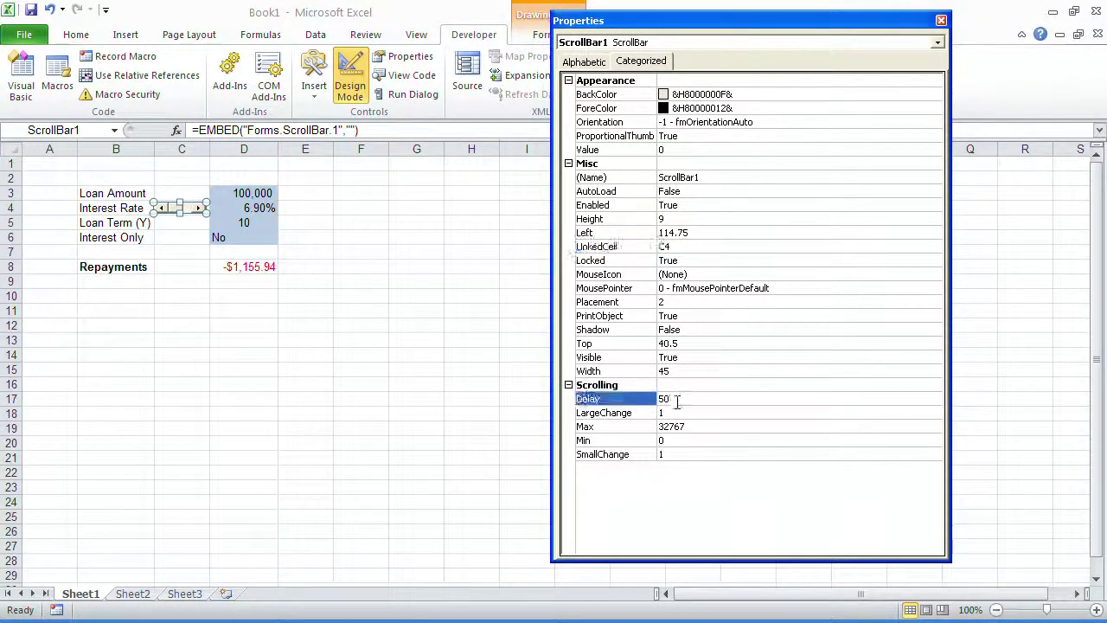
pyautogui.write('0')
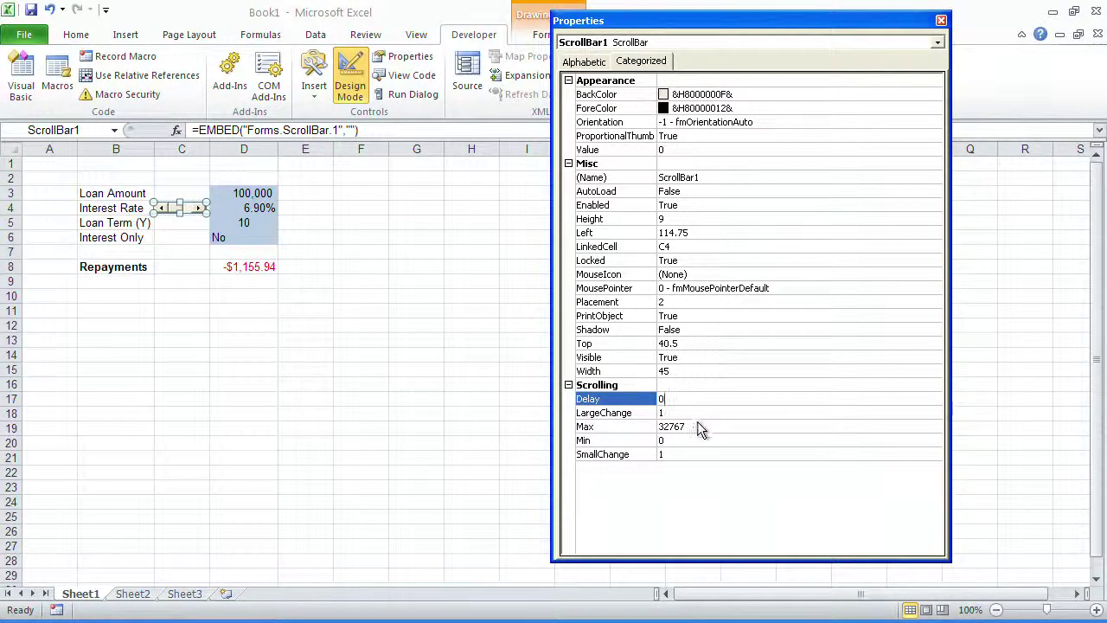
pyautogui.click(687, 426)
pyautogui.doubleClick(688, 425)
pyautogui.write('100')
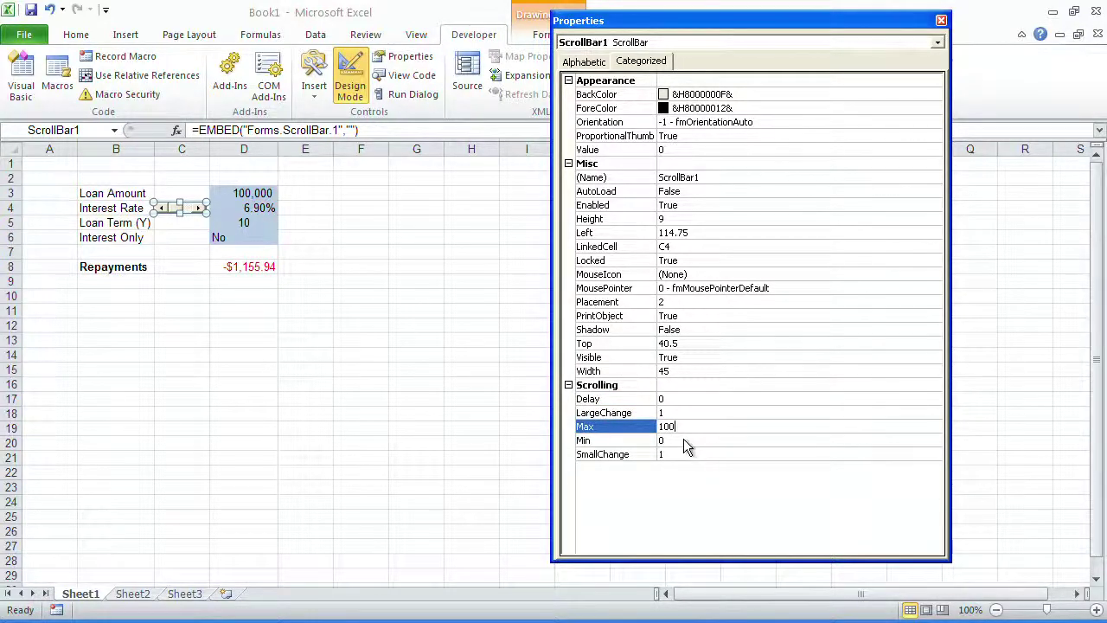
pyautogui.write('0')
pyautogui.press('Up')
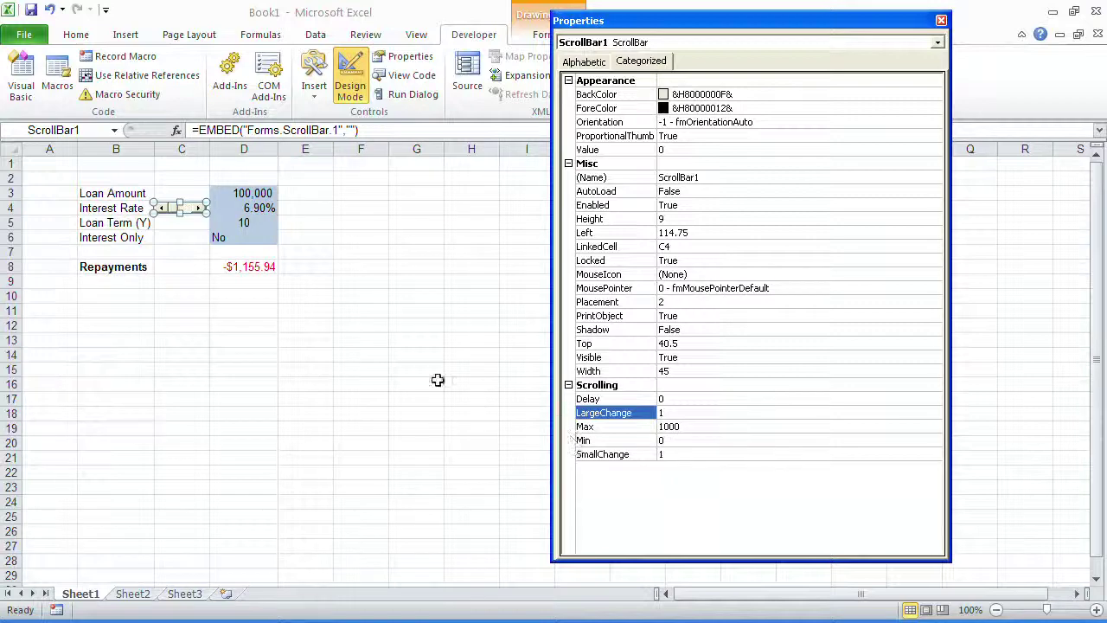
# Step: Enter the formula =C4/1000 in the interest rate cell D4
pyautogui.click(361, 309)
pyautogui.click(252, 208)
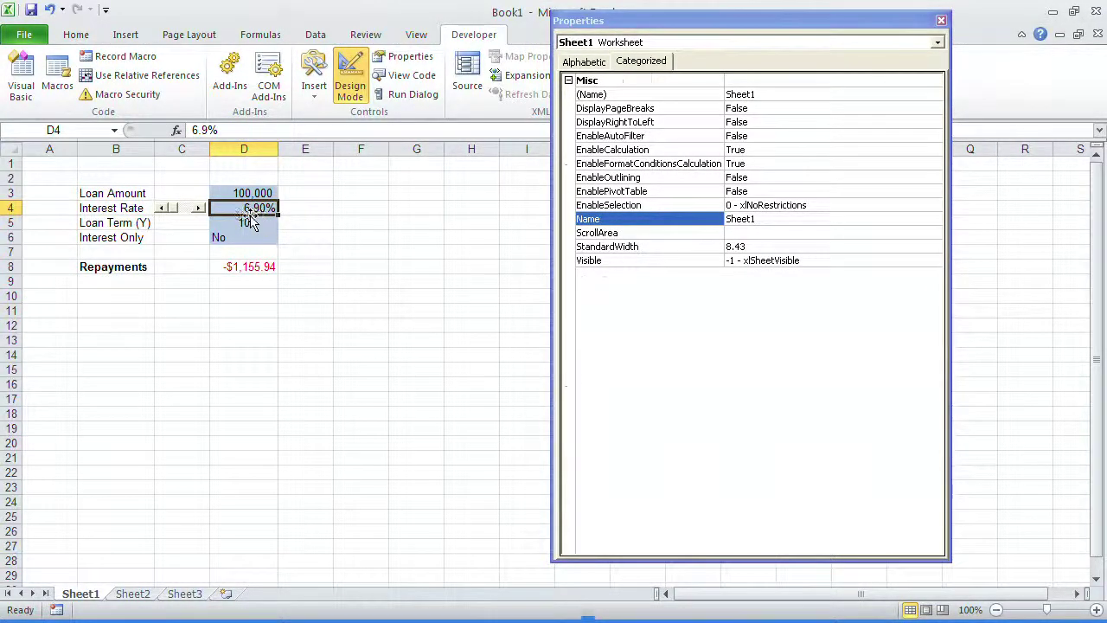
pyautogui.write('=')
pyautogui.press('Left')
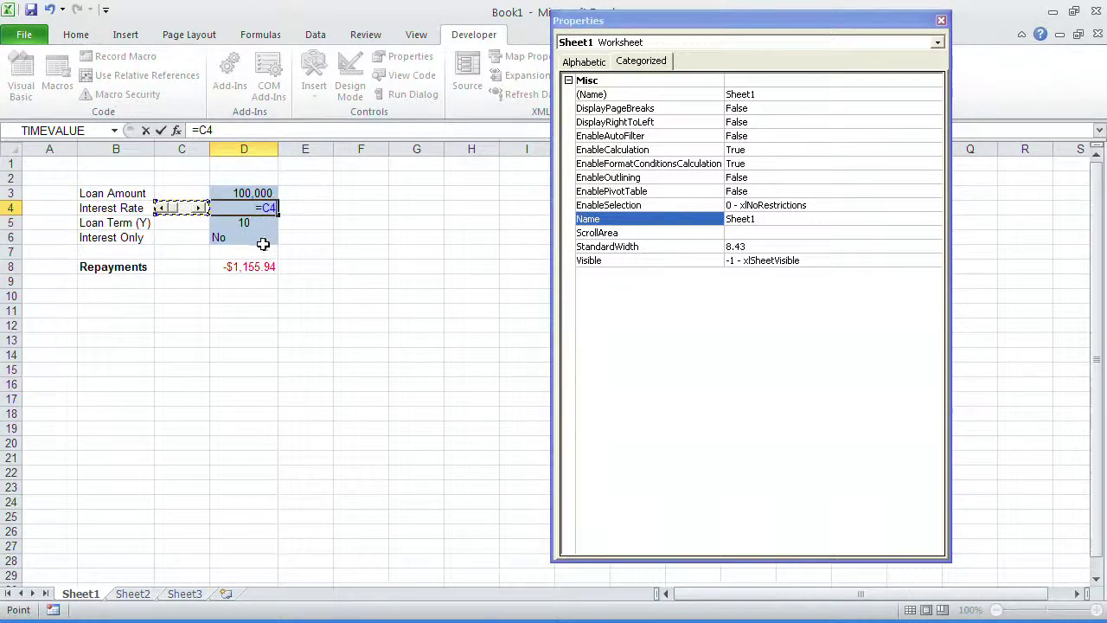
pyautogui.write('/1000')
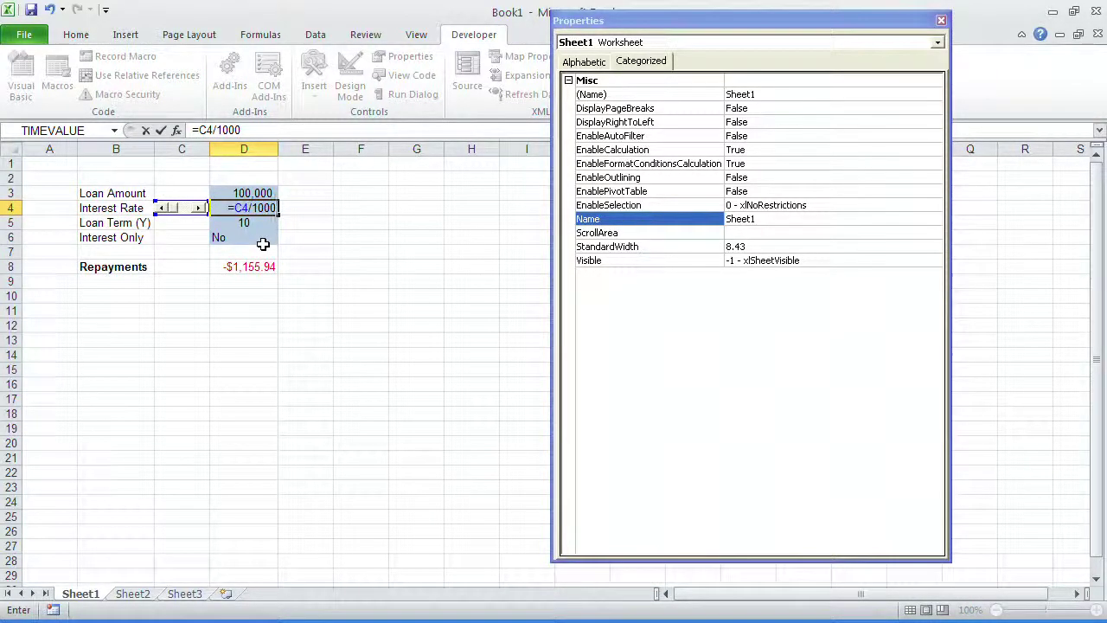
pyautogui.press('Return')
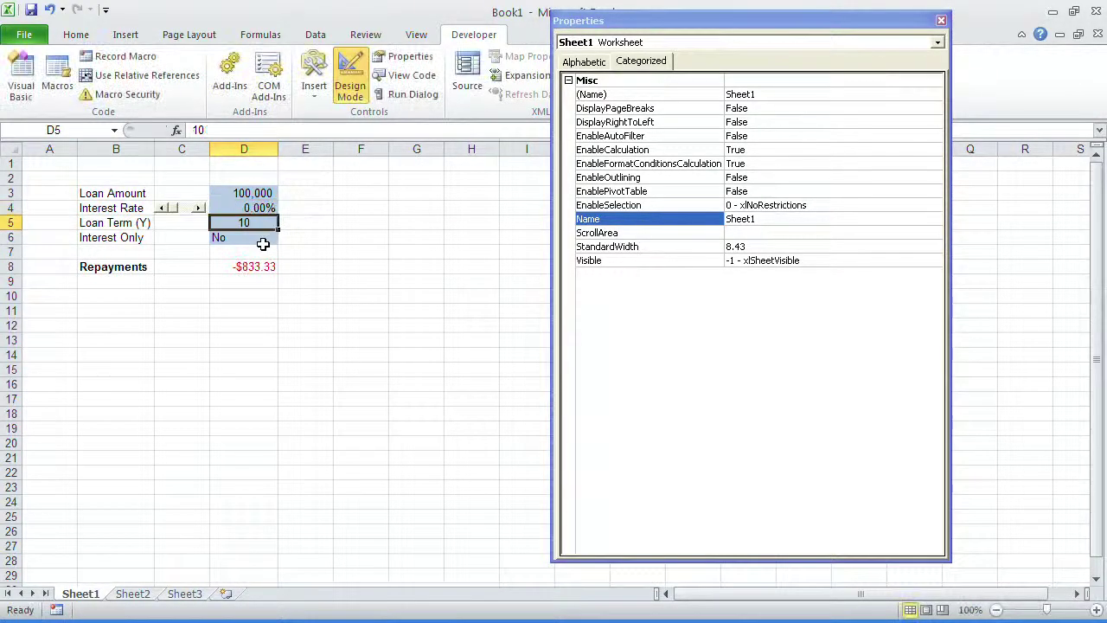
# Step: Close the properties window and insert an ActiveX check box about 16 wide and 12 high over cell C6
pyautogui.click(196, 237)
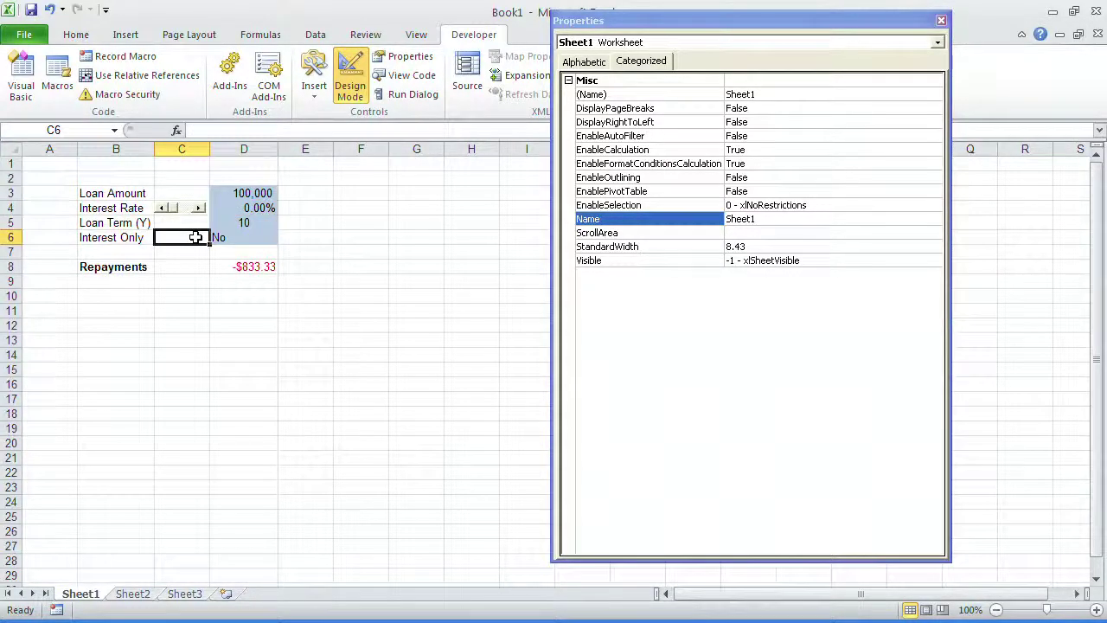
pyautogui.click(942, 20)
pyautogui.click(324, 90)
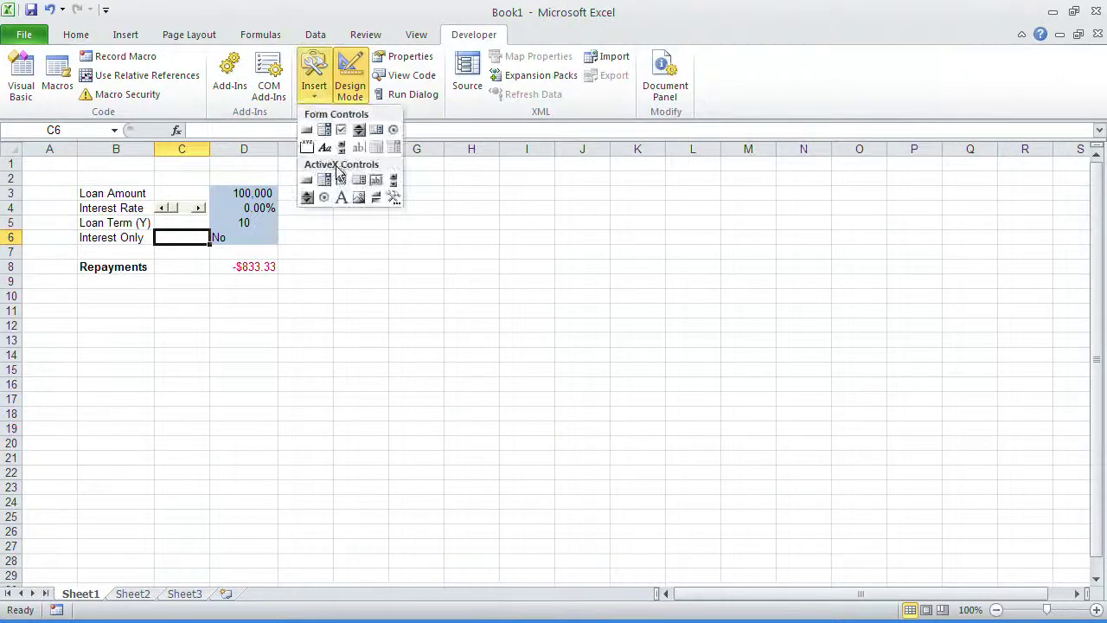
pyautogui.click(341, 179)
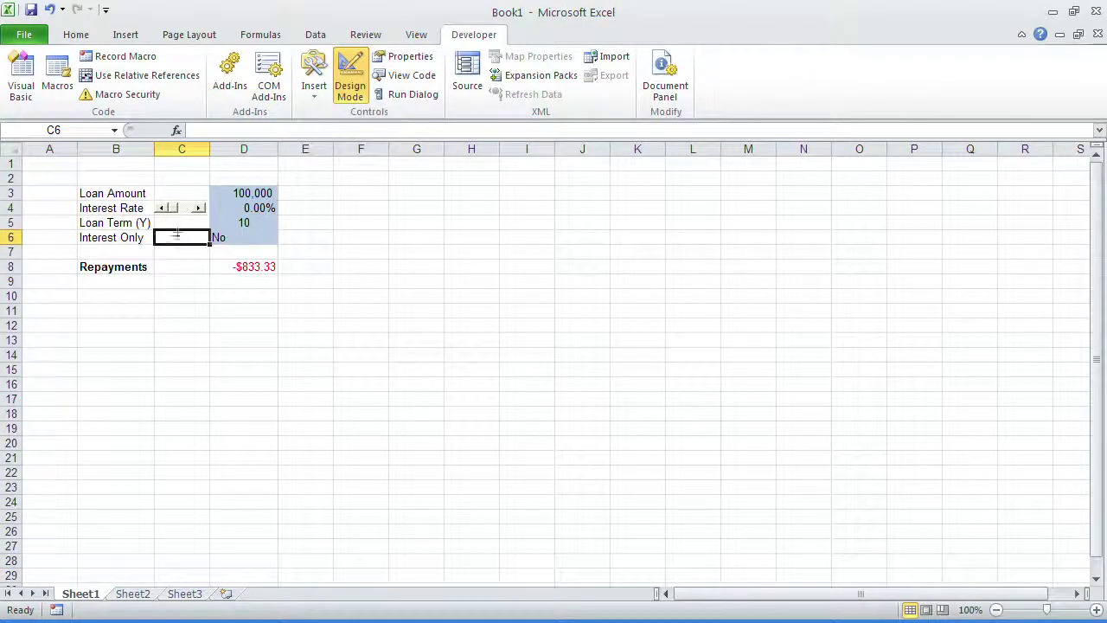
pyautogui.moveTo(172, 229); pyautogui.dragTo(196, 246)
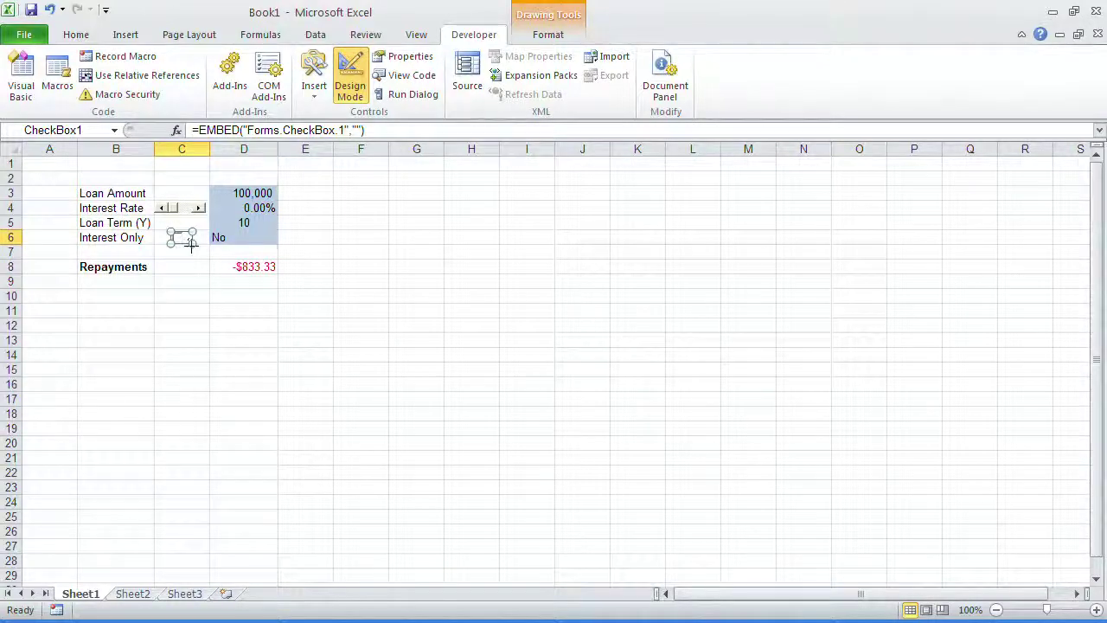
pyautogui.click(217, 253)
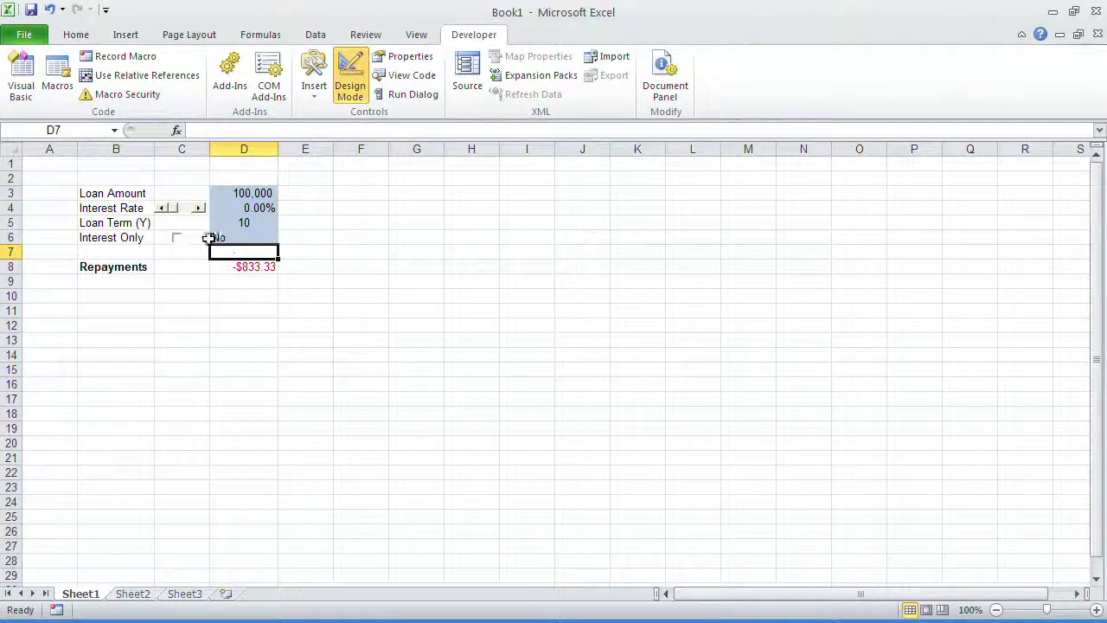
# Step: Set the check box's LinkedCell property to C6 and close its properties
pyautogui.click(179, 241)
pyautogui.rightClick(179, 239)
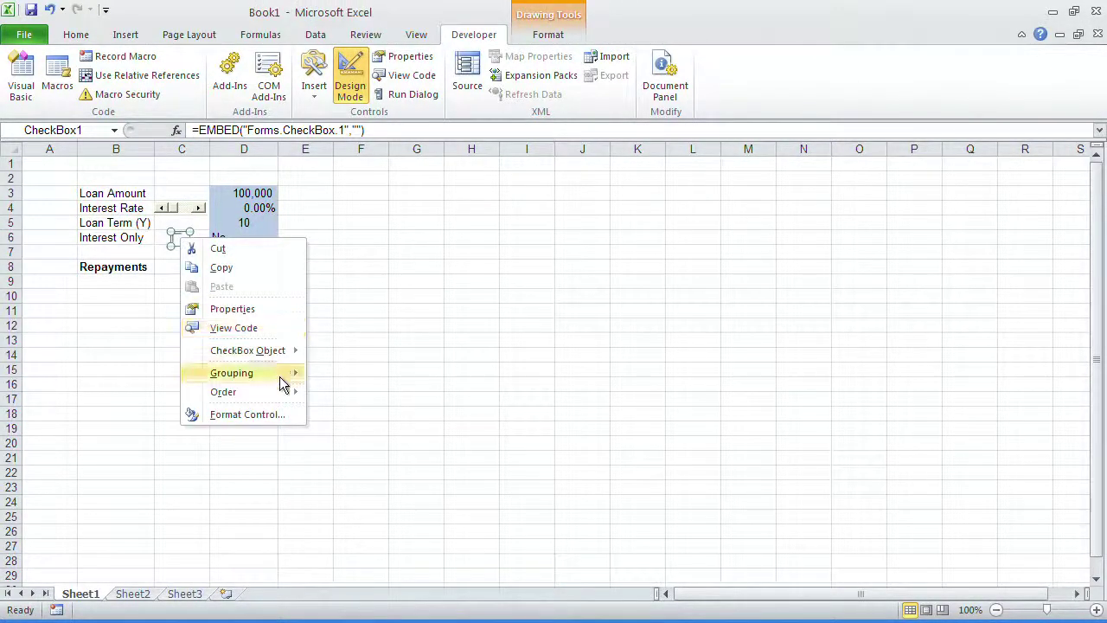
pyautogui.click(399, 57)
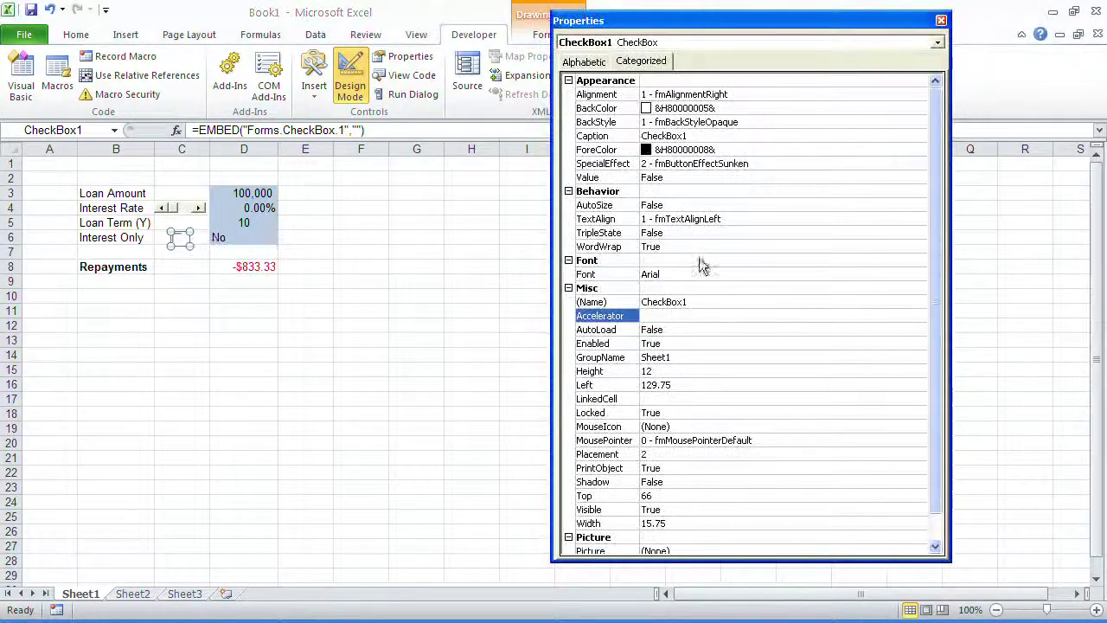
pyautogui.click(650, 400)
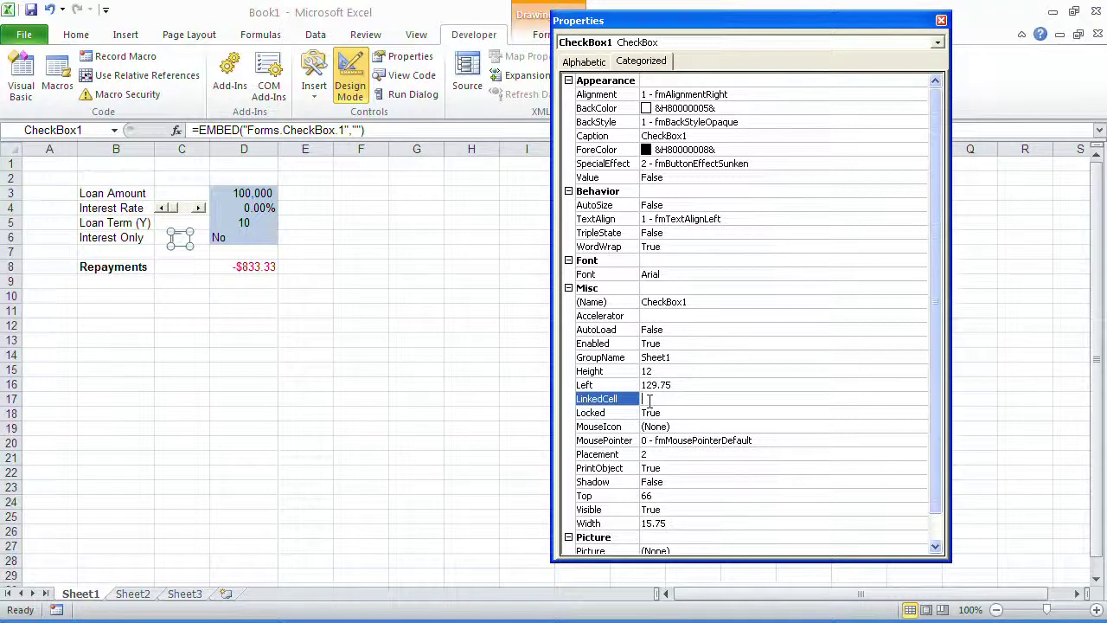
pyautogui.write('C6')
pyautogui.click(942, 21)
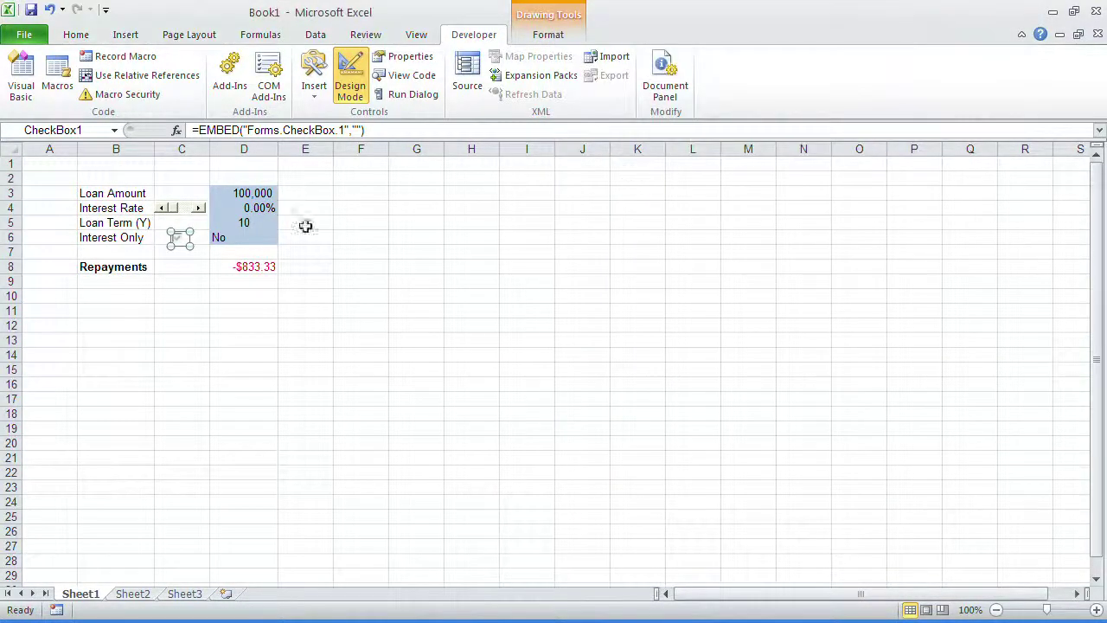
# Step: Enter the formula =IF(C6,"Yes","No") in the Interest Only cell D6
pyautogui.click(259, 237)
pyautogui.write('=if(')
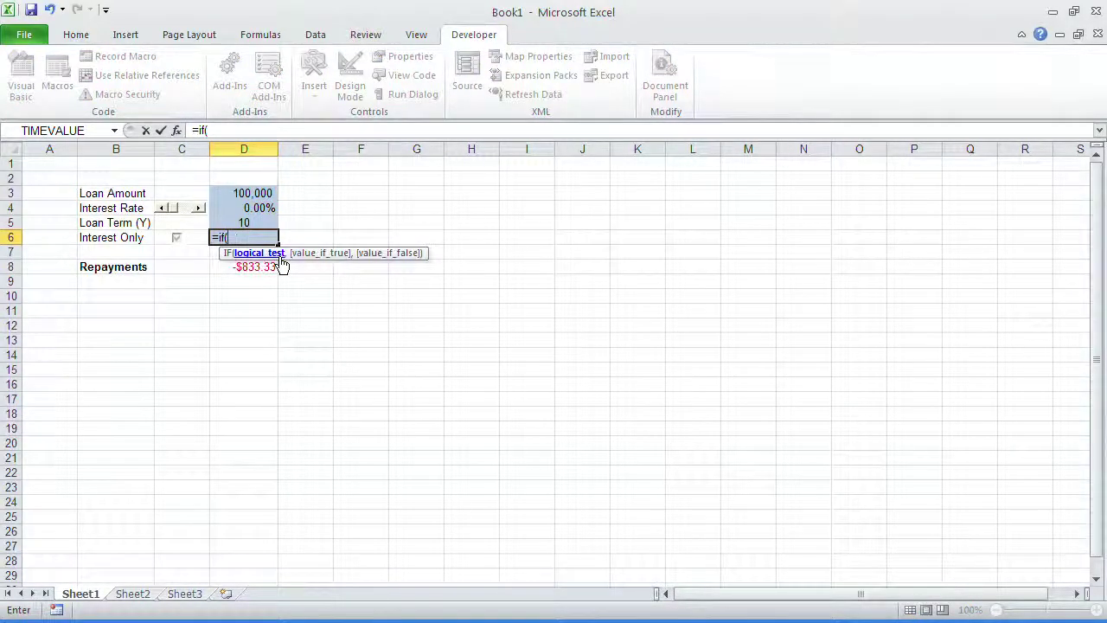
pyautogui.press('Left')
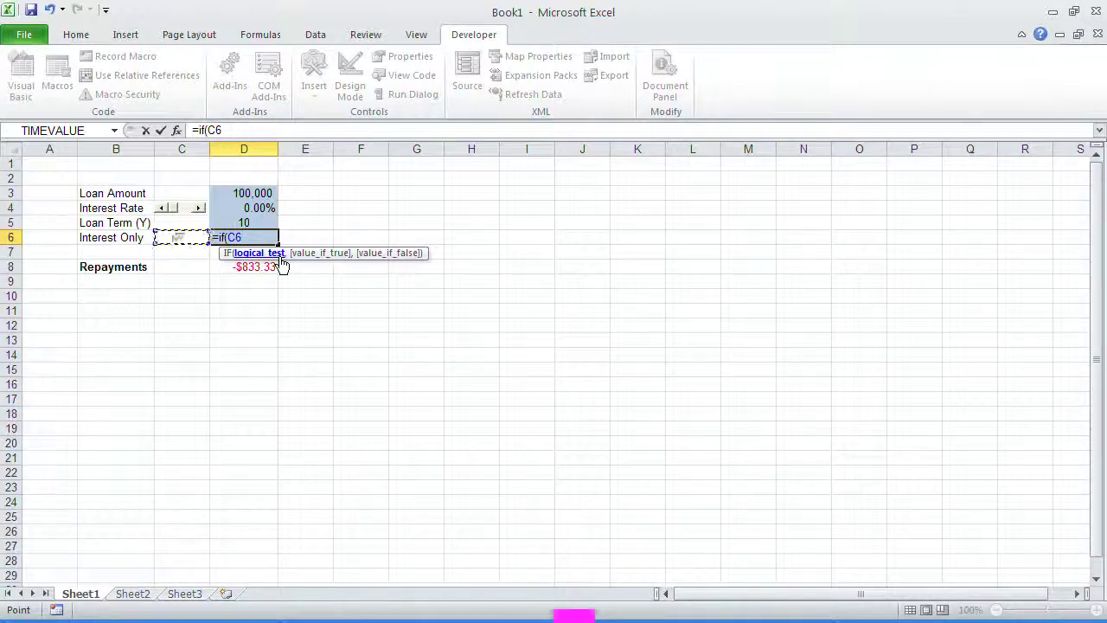
pyautogui.write(',')
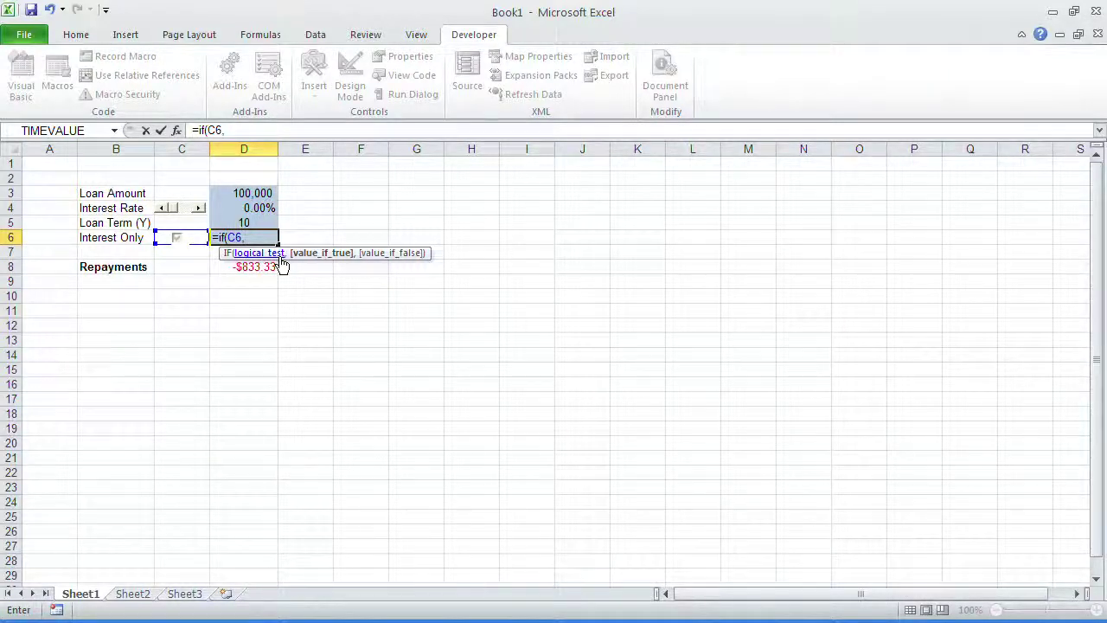
pyautogui.write('"Yes,"')
pyautogui.press('BackSpace')
pyautogui.press('BackSpace')
pyautogui.write('",')
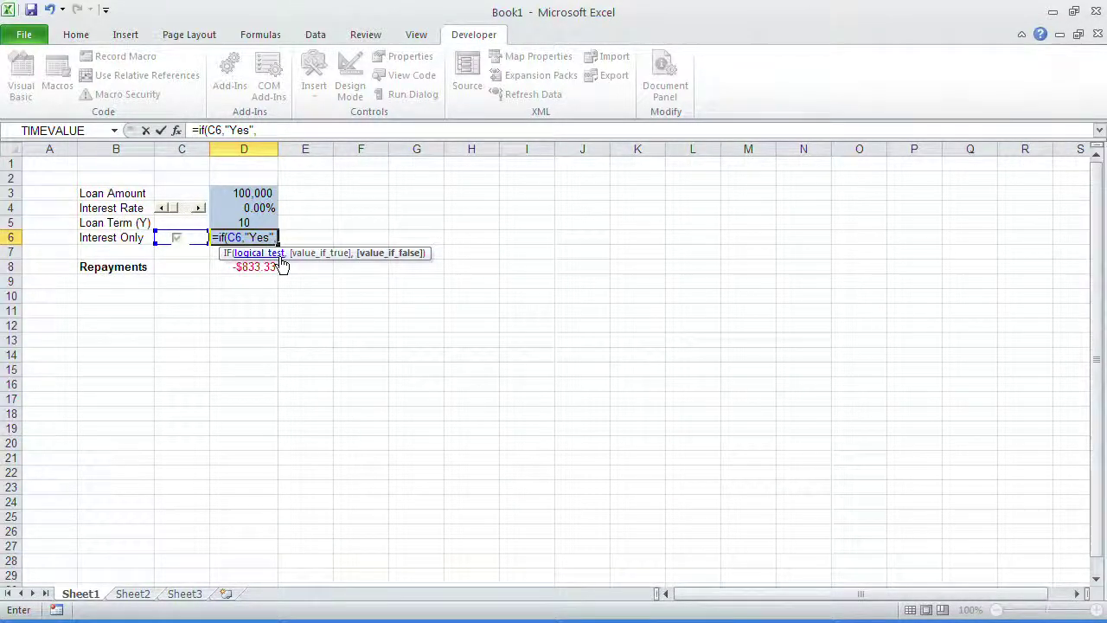
pyautogui.write('"No"')
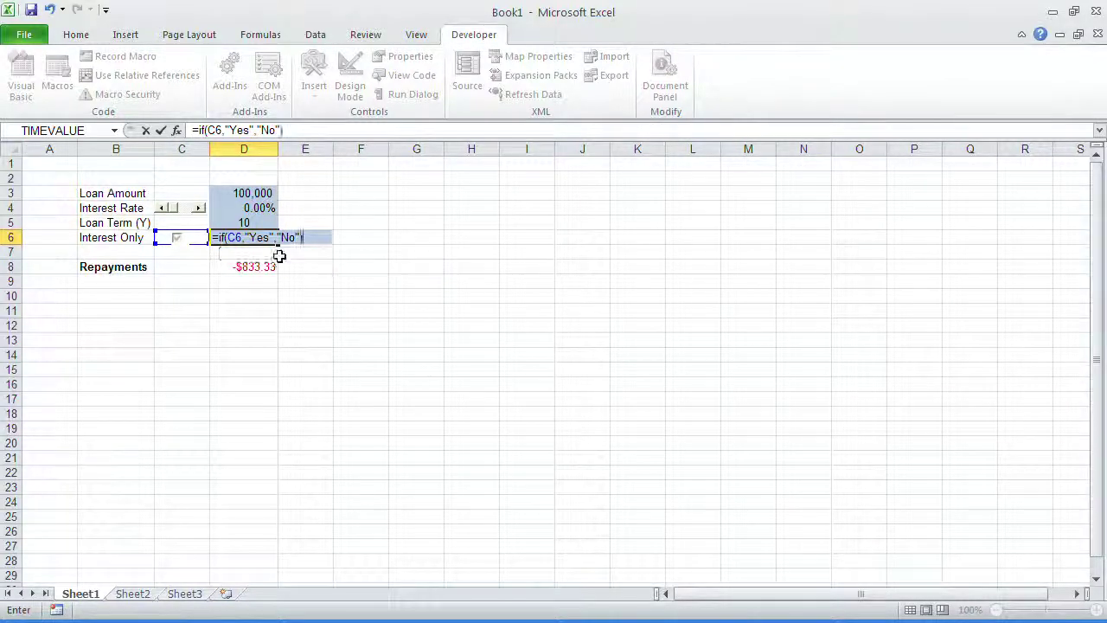
pyautogui.press('Return')
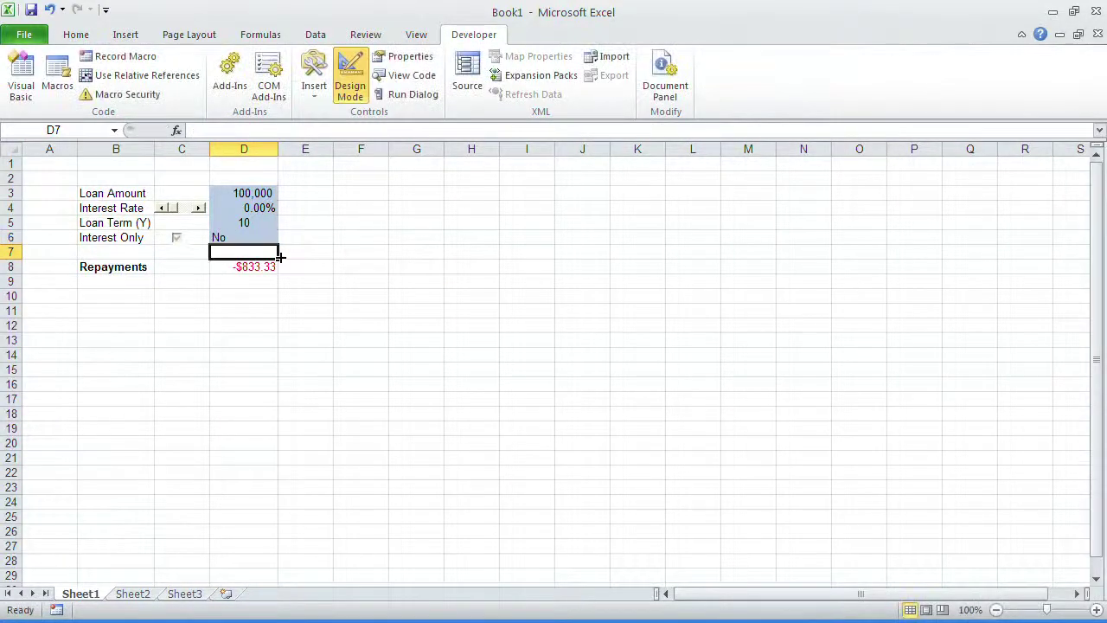
# Step: Leave design mode and test the Interest Only check box by switching it on, off and on again
pyautogui.click(355, 74)
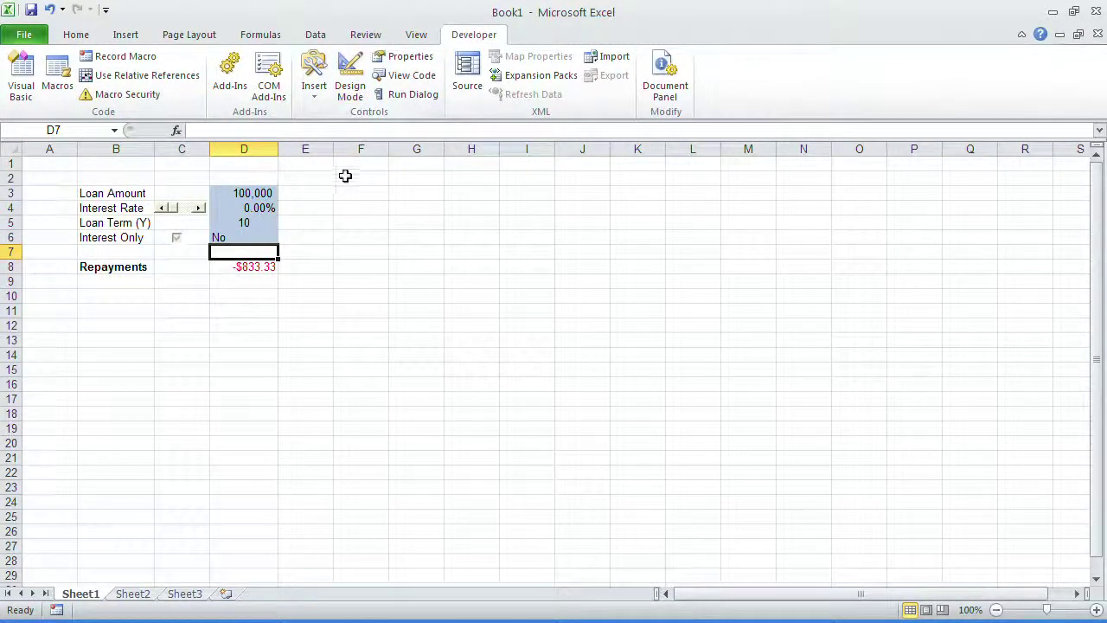
pyautogui.click(171, 240)
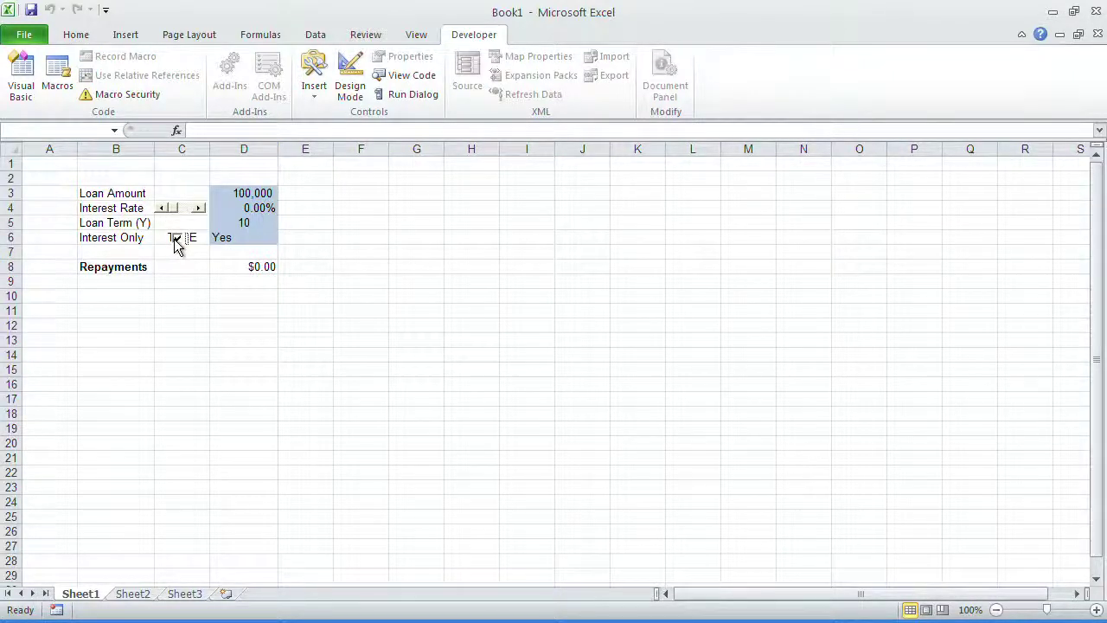
pyautogui.click(176, 244)
pyautogui.click(176, 243)
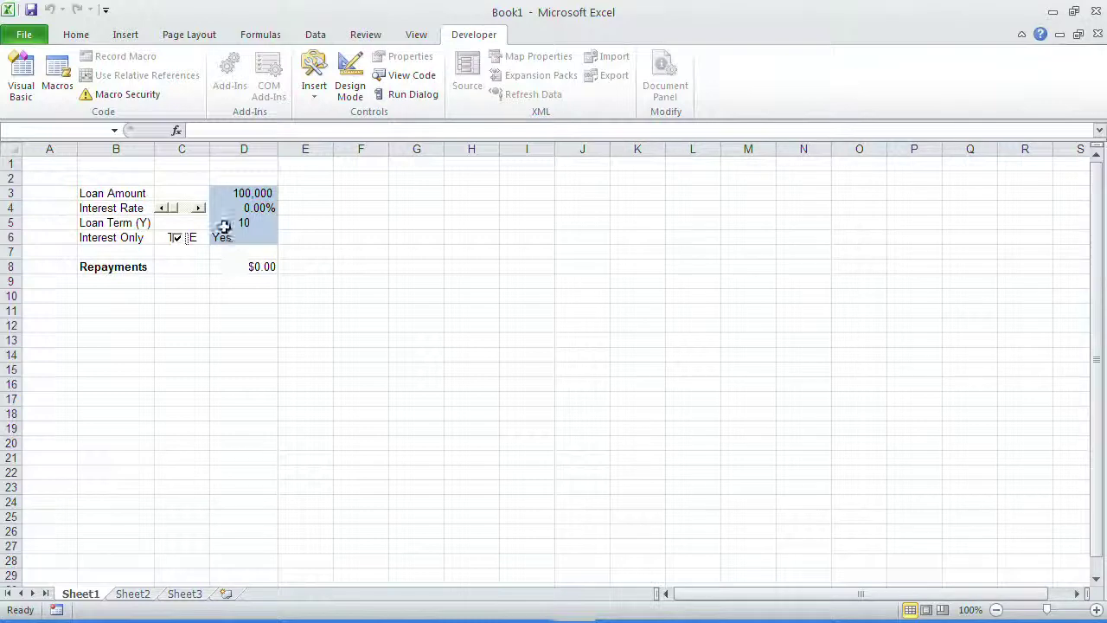
# Step: Test the controls by scrolling the interest rate to 1.50% and switching the Interest Only check box off and on
pyautogui.moveTo(200, 213); pyautogui.dragTo(165, 212)
pyautogui.click(161, 208)
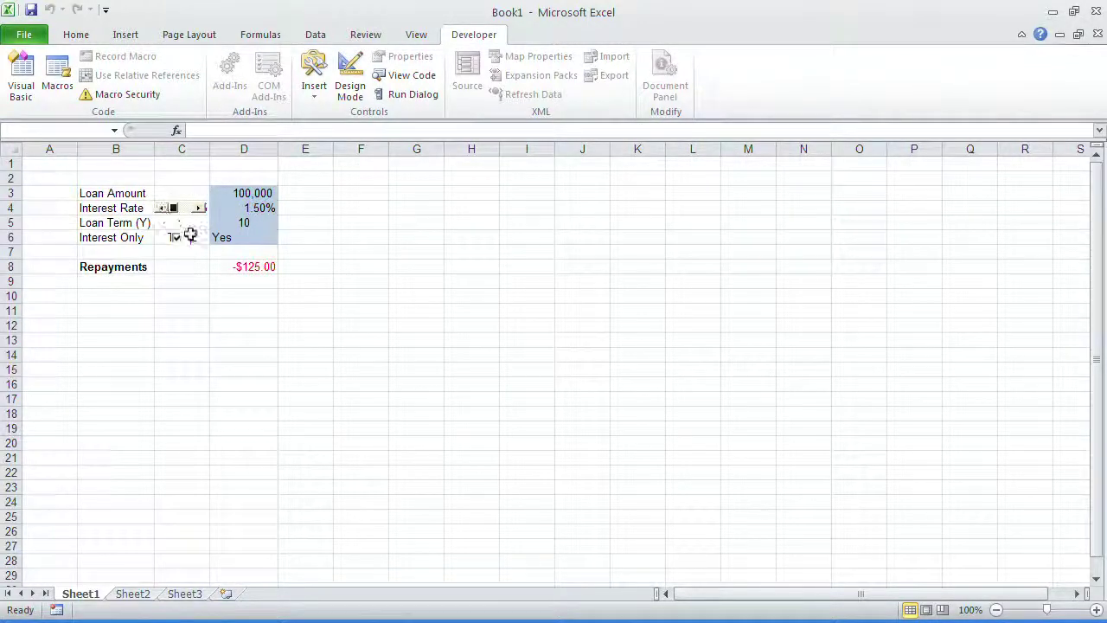
pyautogui.click(176, 237)
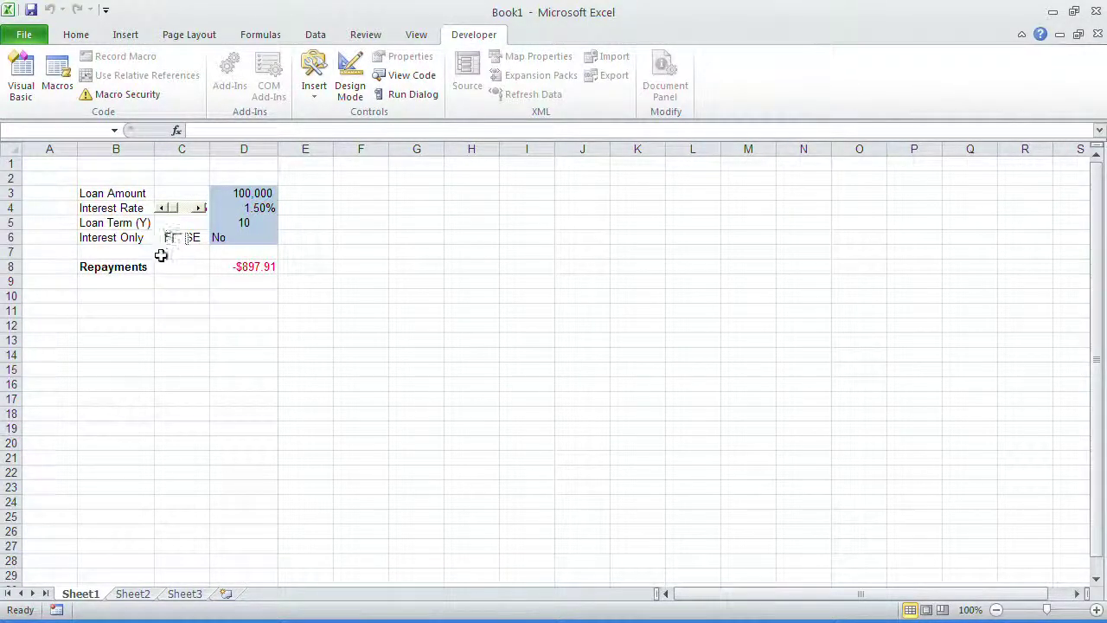
pyautogui.click(176, 237)
# Step: Raise the interest rate above 5% with its scroll bar and bring it back to 0.00%
pyautogui.click(200, 208)
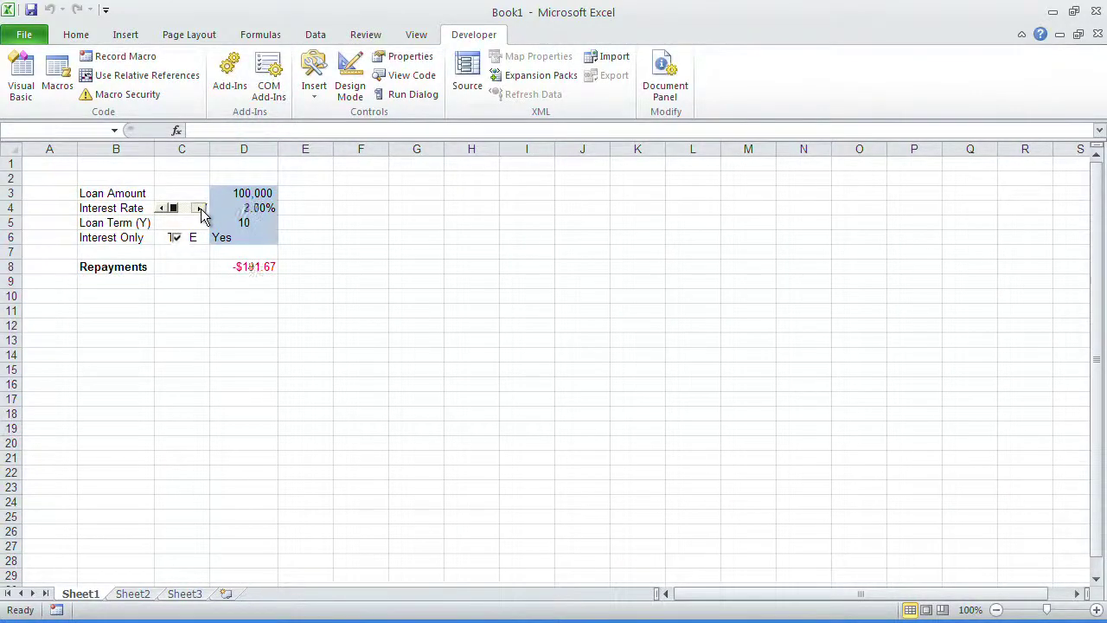
pyautogui.click(200, 209)
pyautogui.click(200, 208)
pyautogui.click(199, 208)
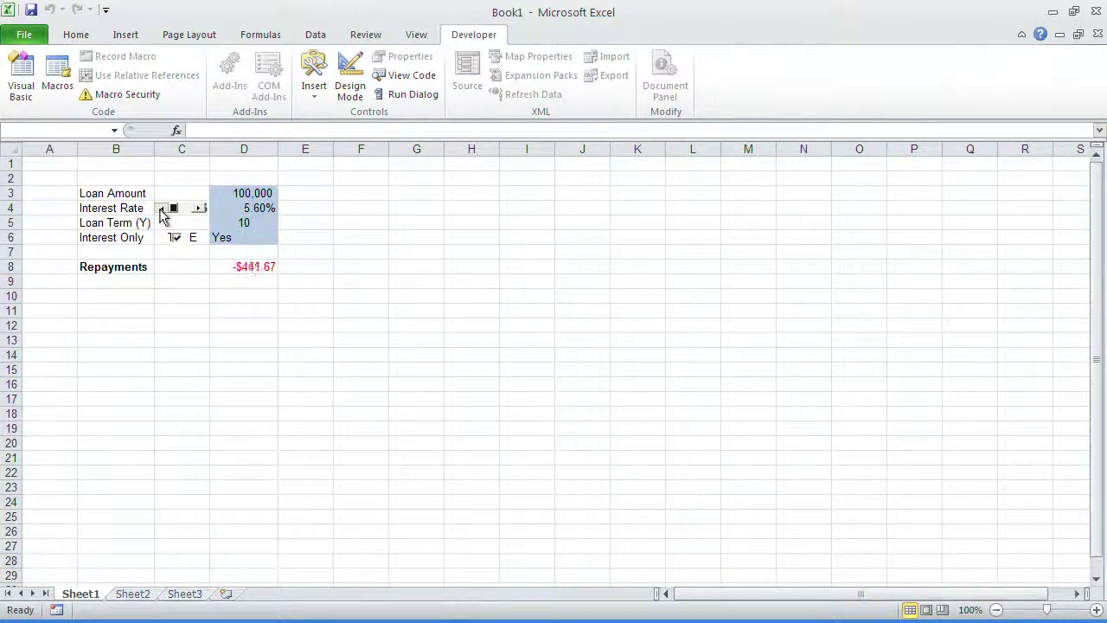
pyautogui.click(161, 210)
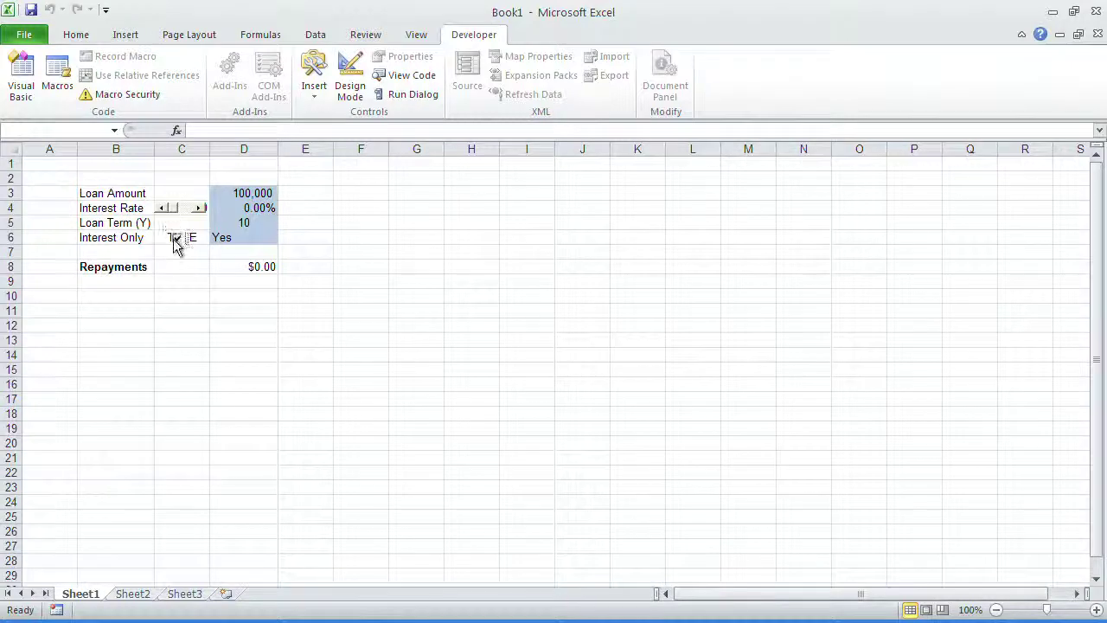
# Step: Clear the Interest Only check box and scroll the interest rate up to 0.70%
pyautogui.click(176, 239)
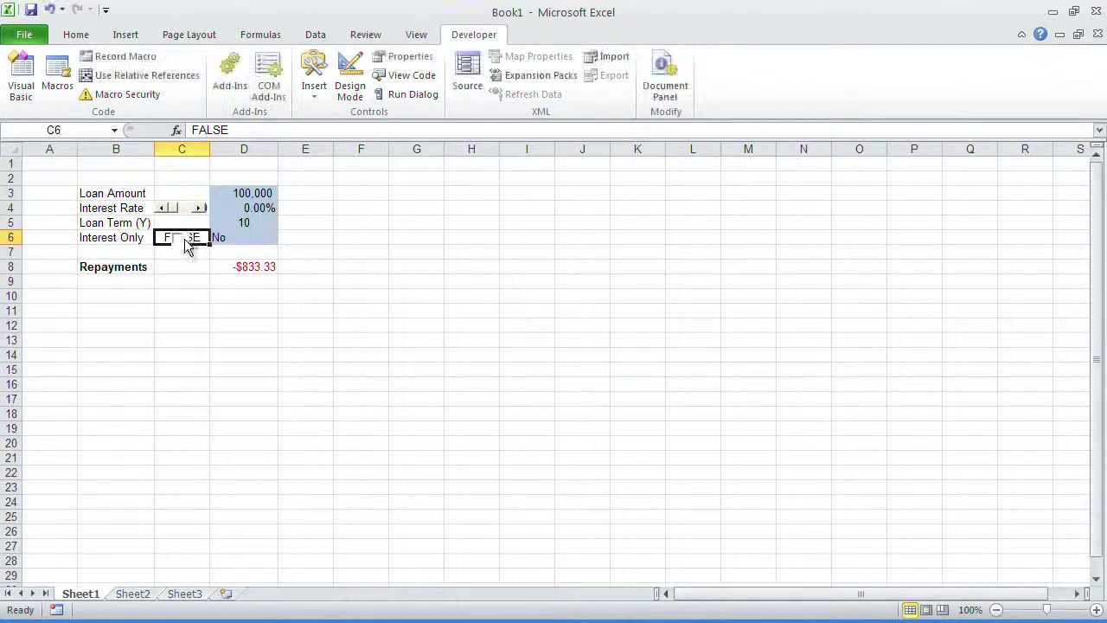
pyautogui.click(183, 241)
pyautogui.click(180, 242)
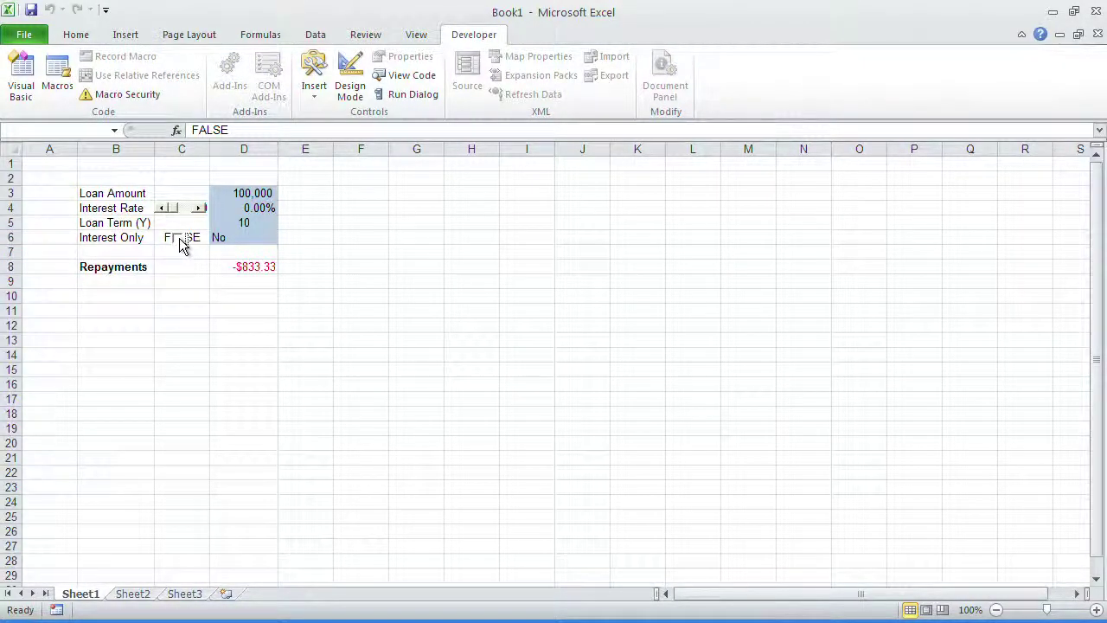
pyautogui.click(201, 208)
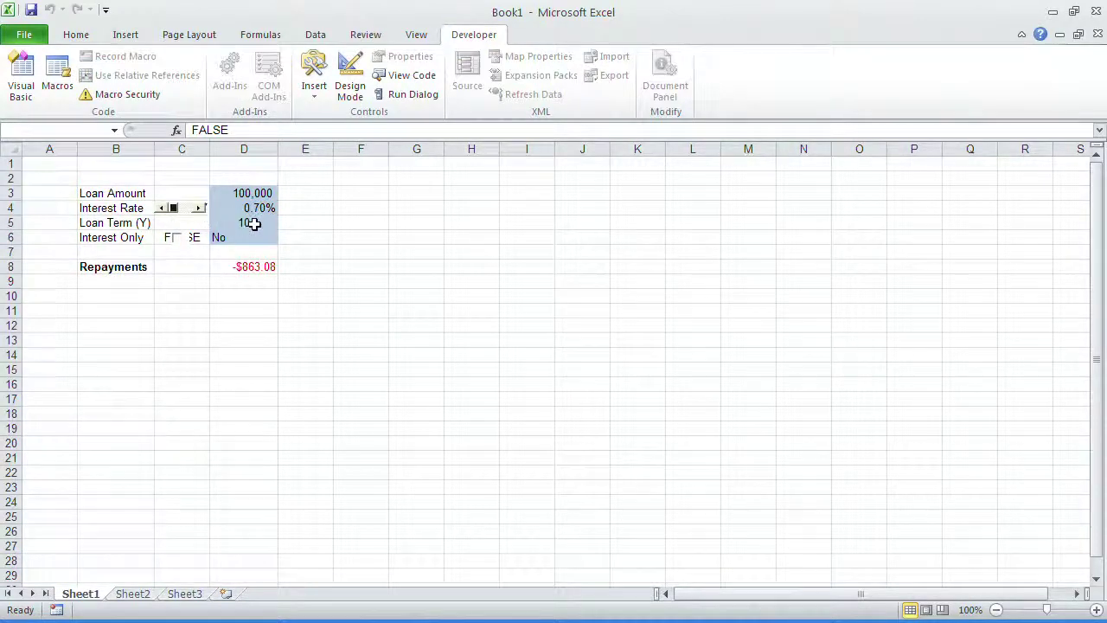
# Step: Return to design mode, delete the ActiveX scroll bar and check box, and clear the contents of cells C4:C6
pyautogui.click(350, 78)
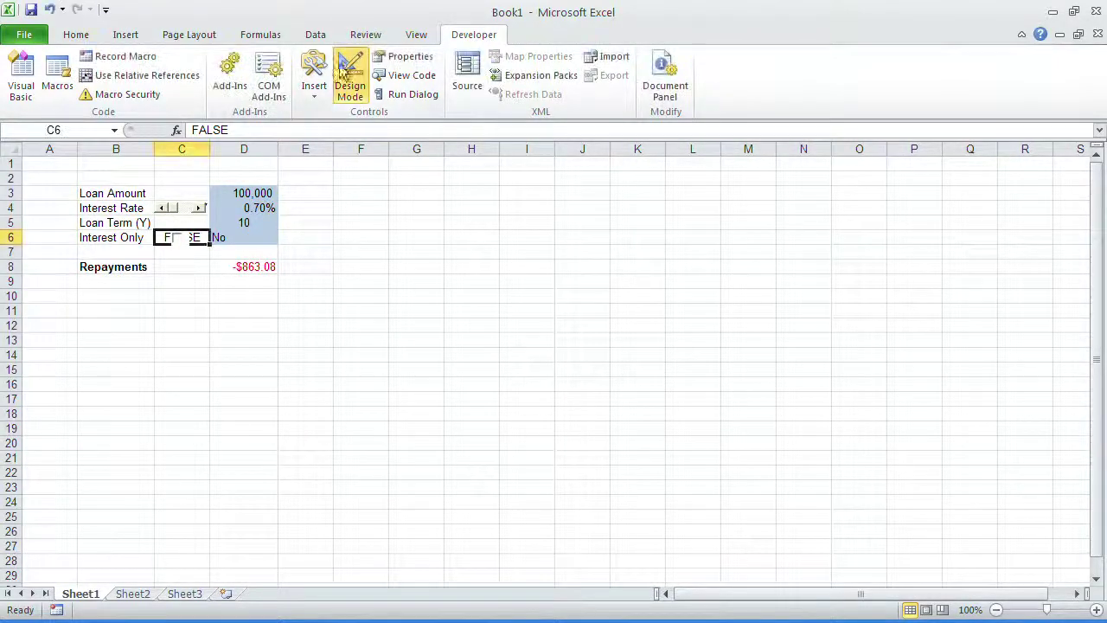
pyautogui.click(184, 237)
pyautogui.press('Delete')
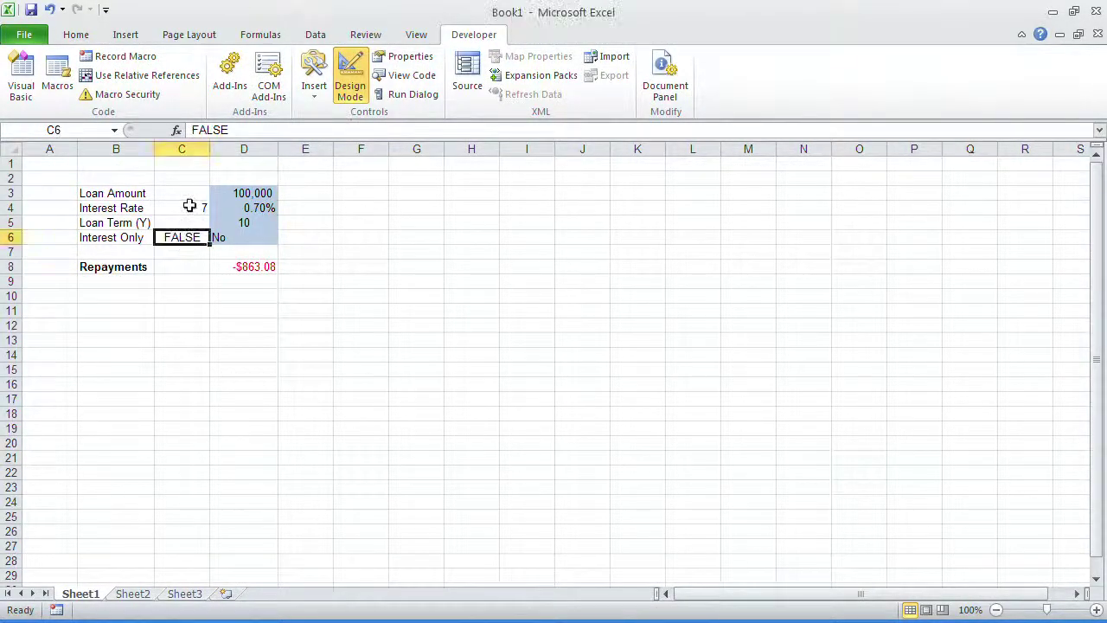
pyautogui.moveTo(190, 207); pyautogui.dragTo(189, 236)
pyautogui.press('Delete')
# Step: Insert a Form Controls scroll bar about 1.35 cm wide and 0.45 cm high over cell C4
pyautogui.click(250, 210)
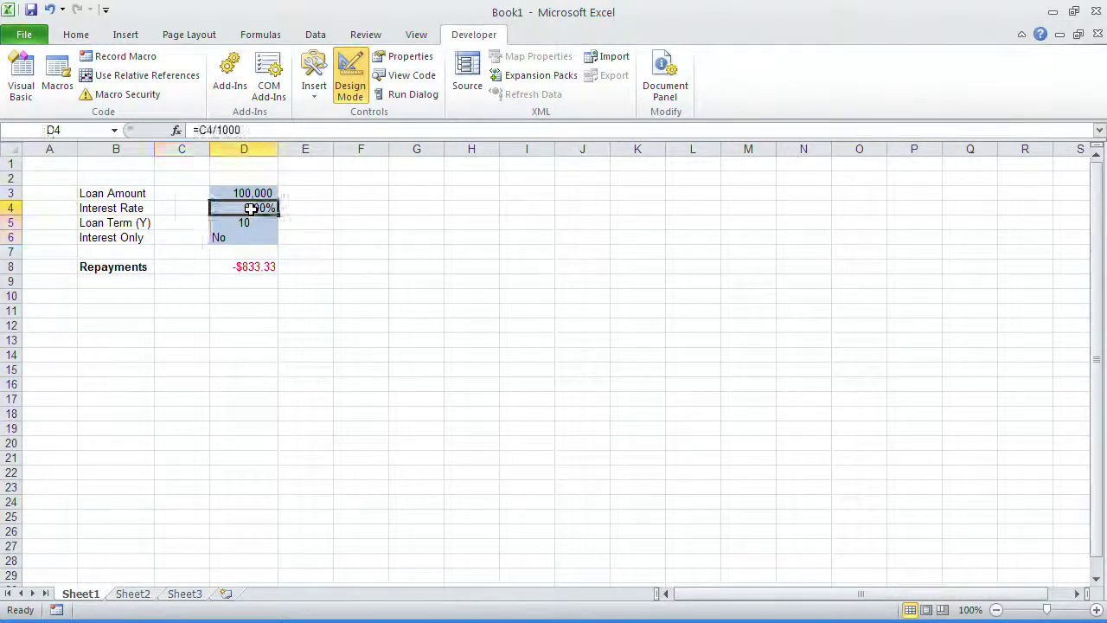
pyautogui.click(198, 208)
pyautogui.click(310, 99)
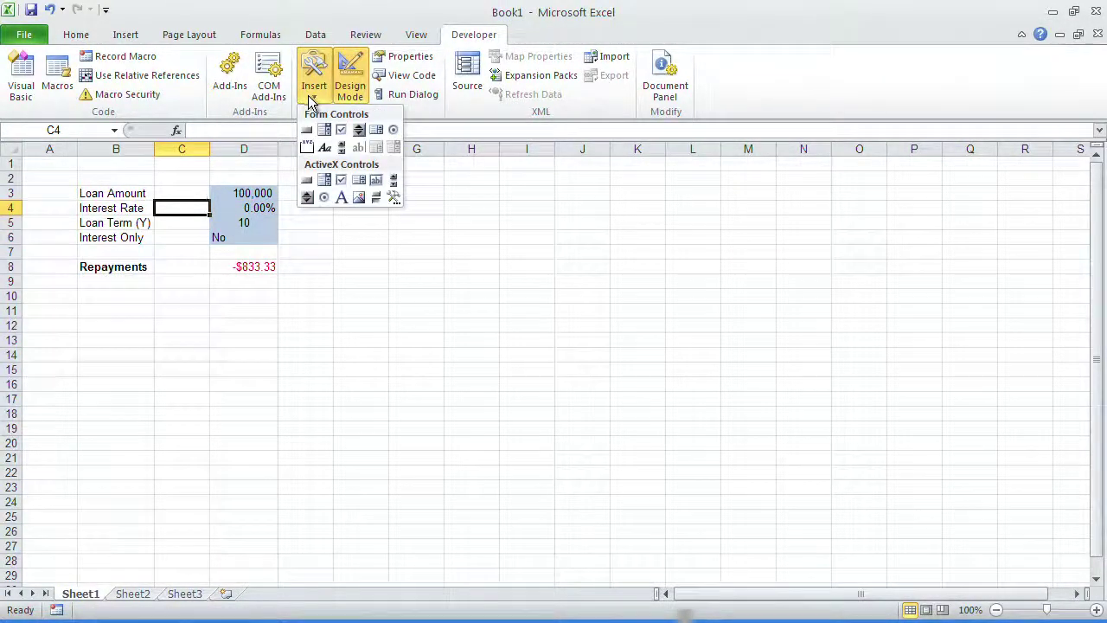
pyautogui.click(345, 151)
pyautogui.moveTo(160, 201); pyautogui.dragTo(207, 216)
# Step: Open the new scroll bar's control settings and set its cell link to $C$4
pyautogui.rightClick(193, 215)
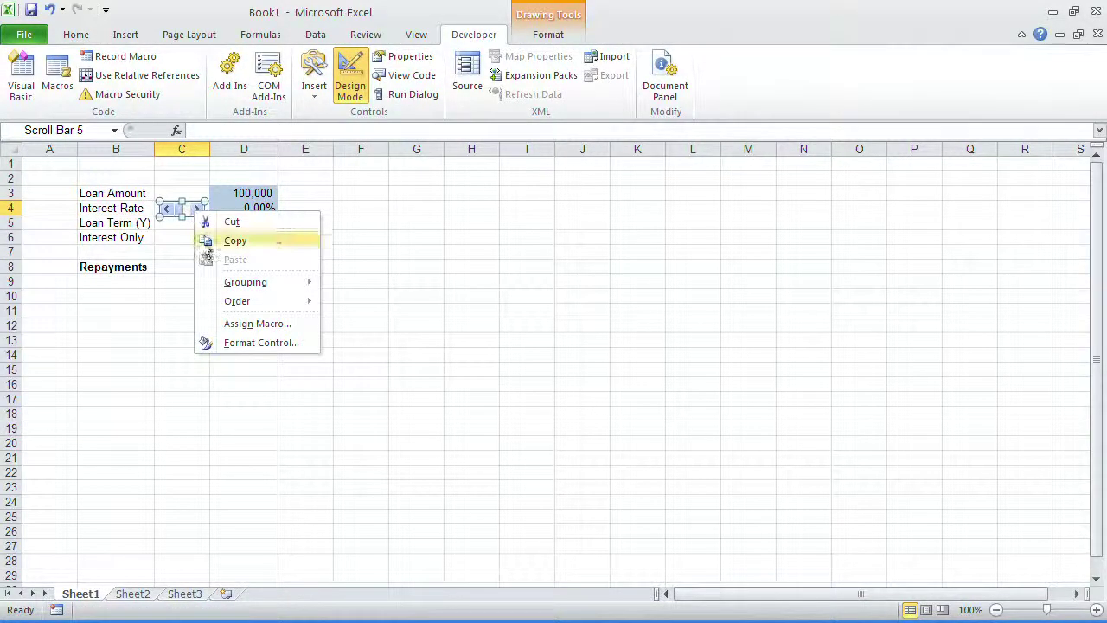
pyautogui.click(242, 343)
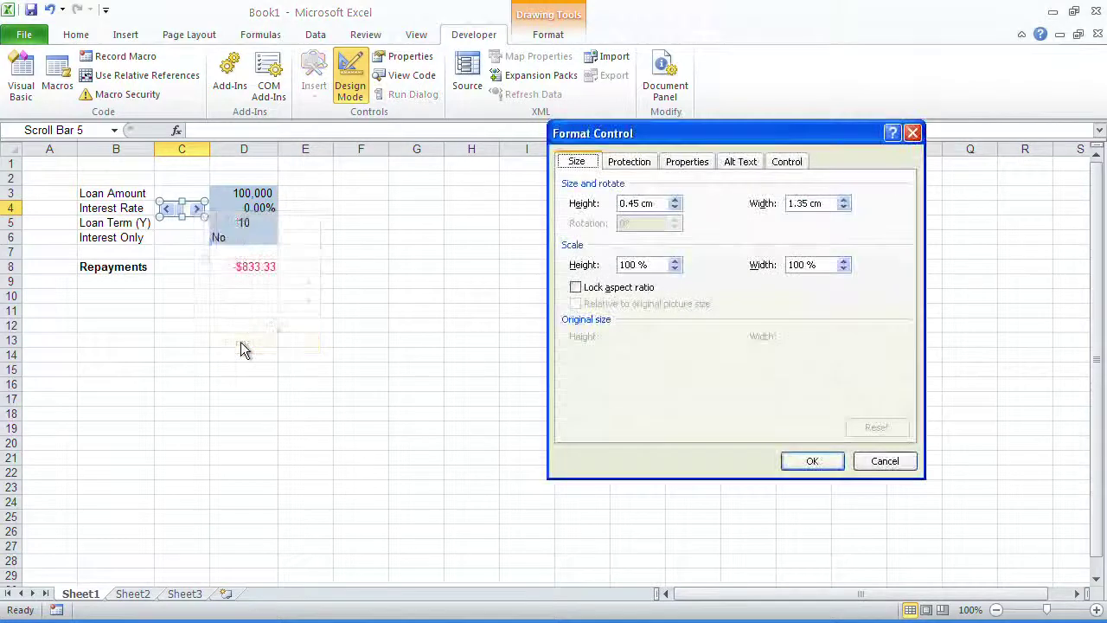
pyautogui.click(786, 162)
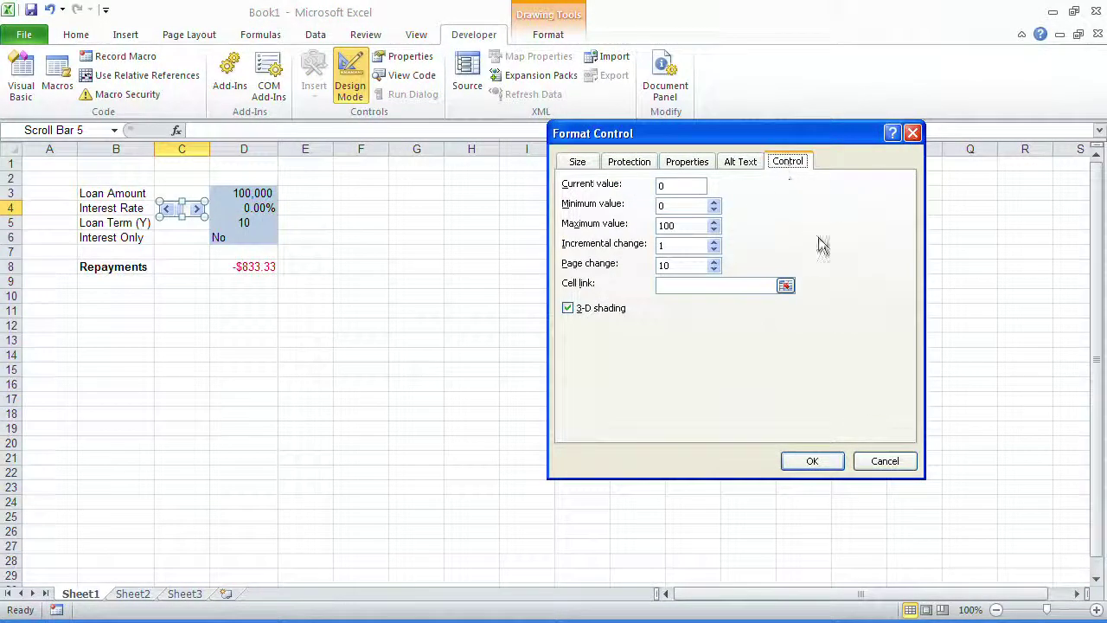
pyautogui.click(736, 285)
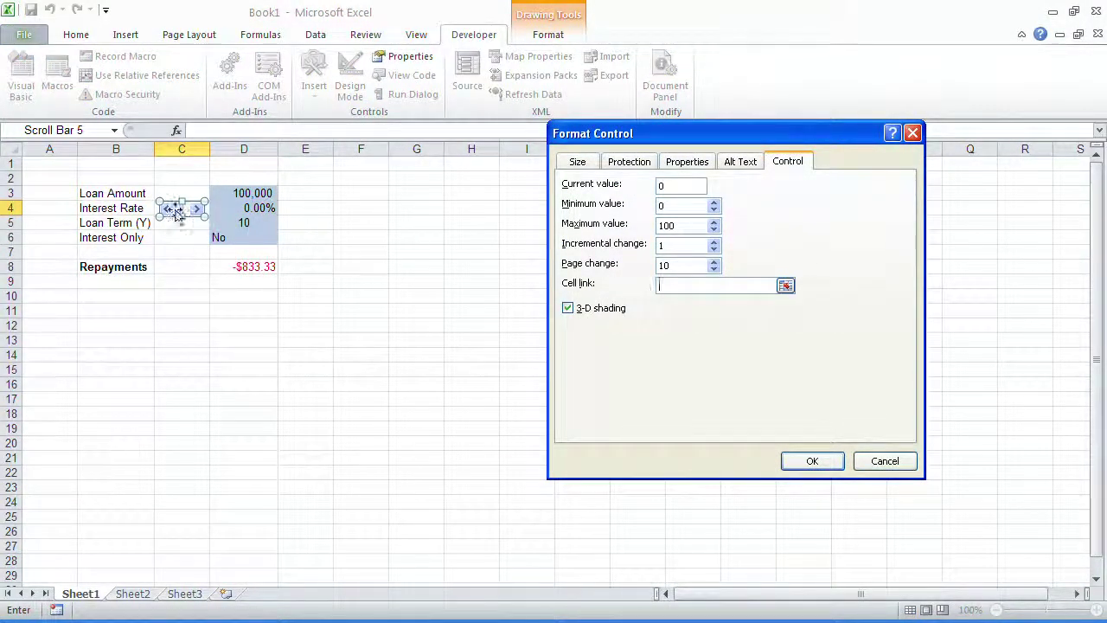
pyautogui.click(783, 285)
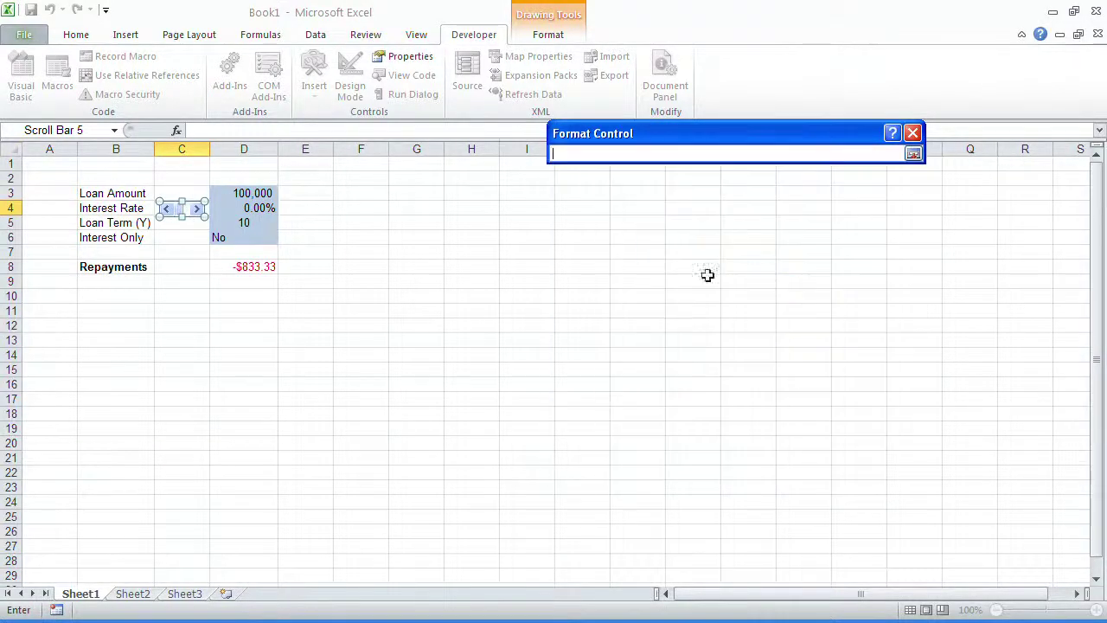
pyautogui.click(189, 192)
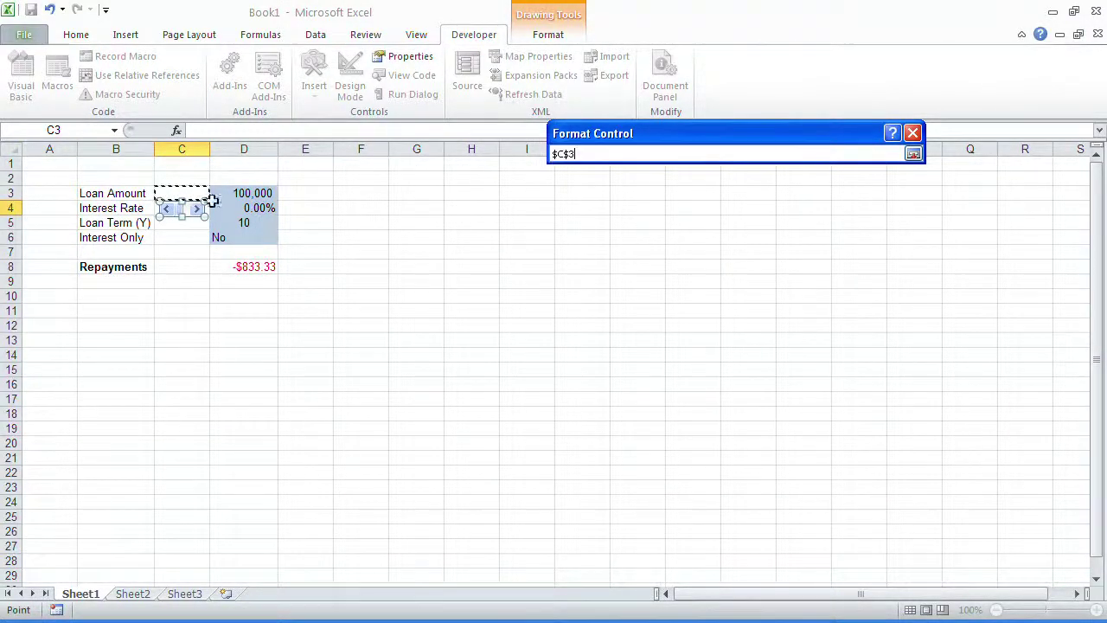
pyautogui.press('BackSpace')
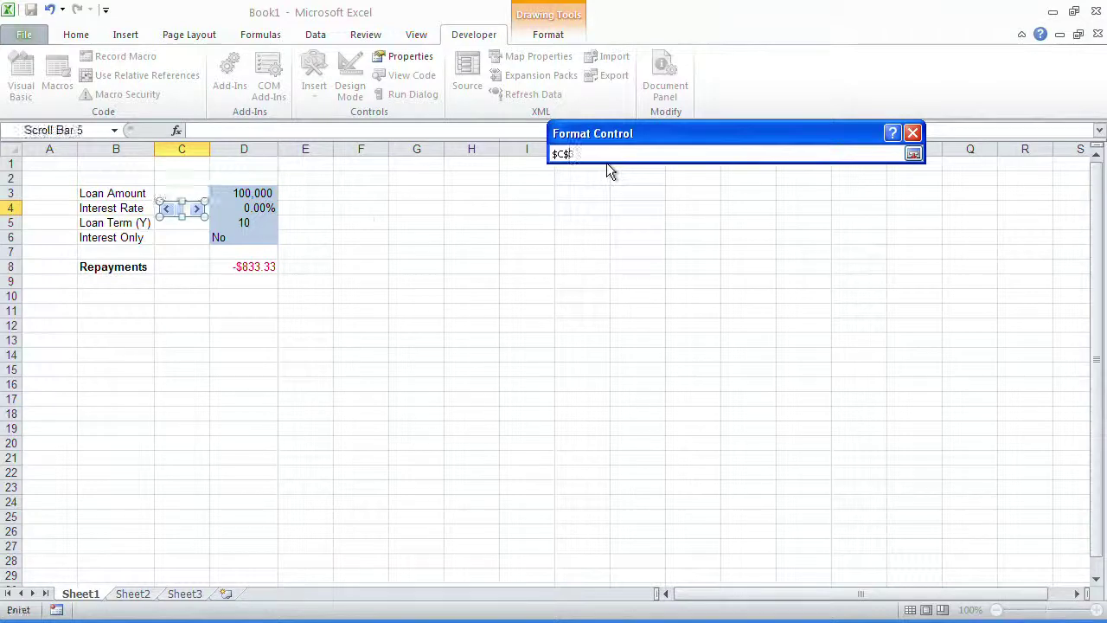
pyautogui.write('4')
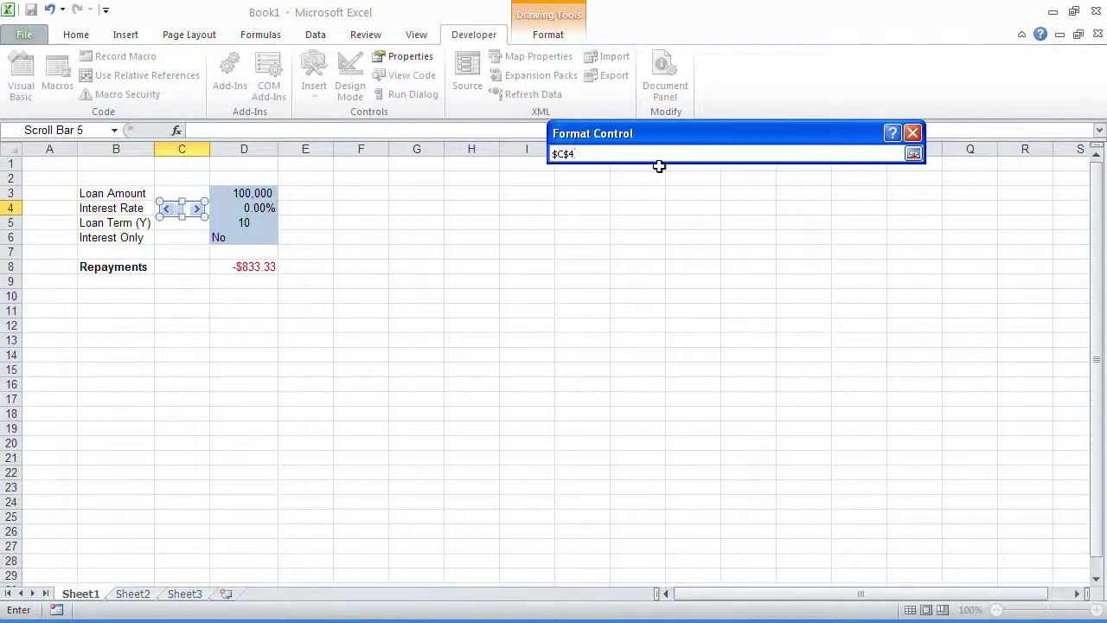
pyautogui.press('Return')
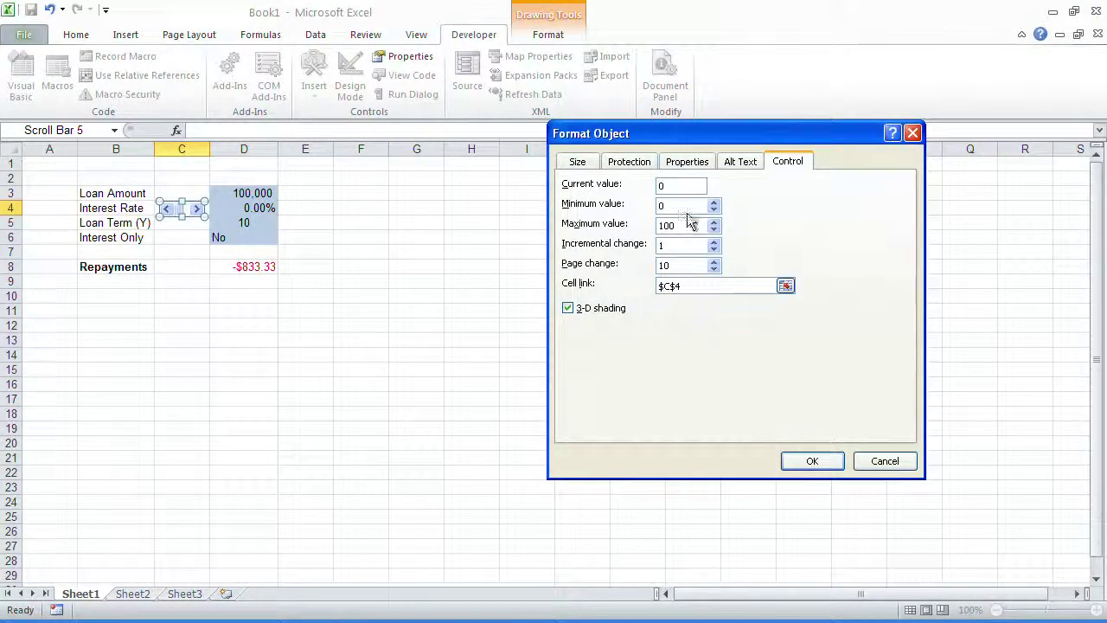
# Step: Set the scroll bar's maximum value to 1000 and apply the control settings
pyautogui.click(690, 223)
pyautogui.write('0')
pyautogui.click(802, 463)
# Step: Insert a Form Controls check box over cell C6 in the Interest Only row and deselect it
pyautogui.click(185, 237)
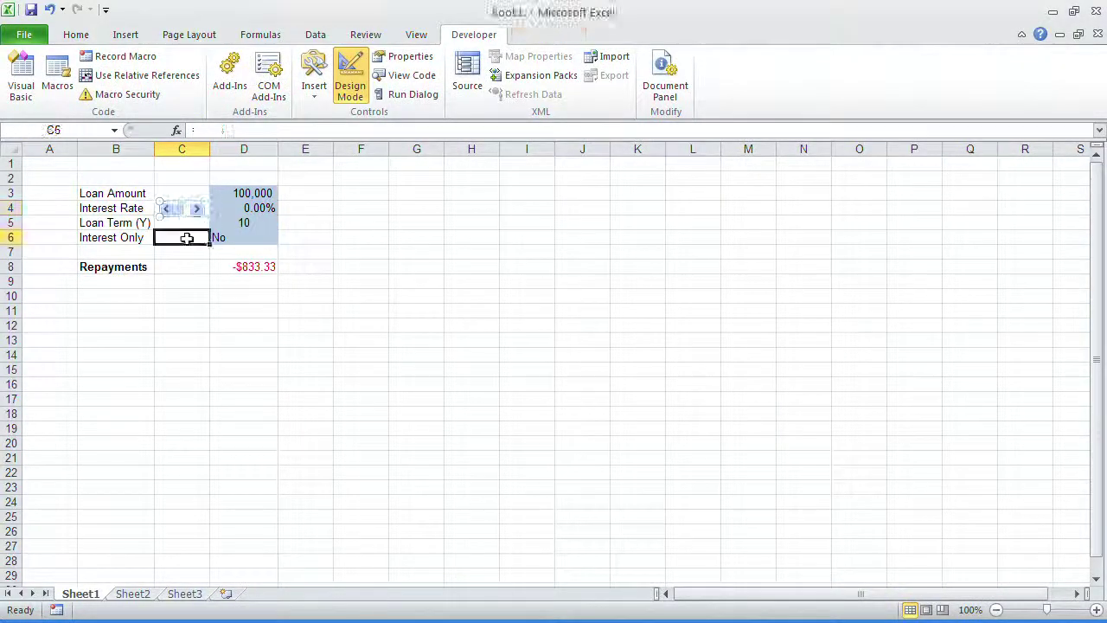
pyautogui.click(317, 85)
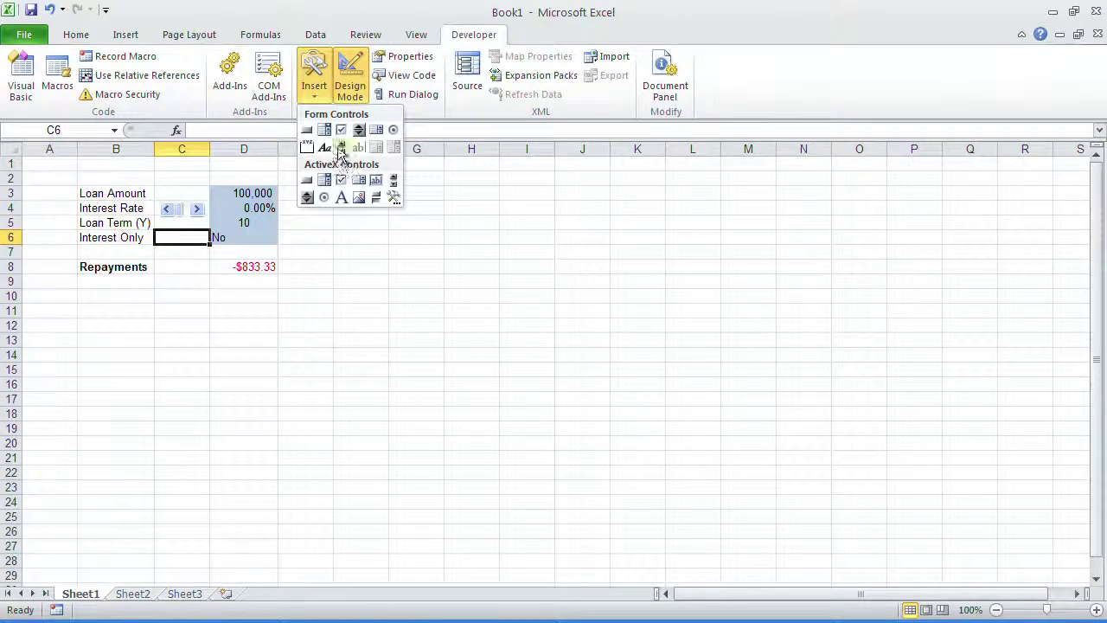
pyautogui.click(341, 130)
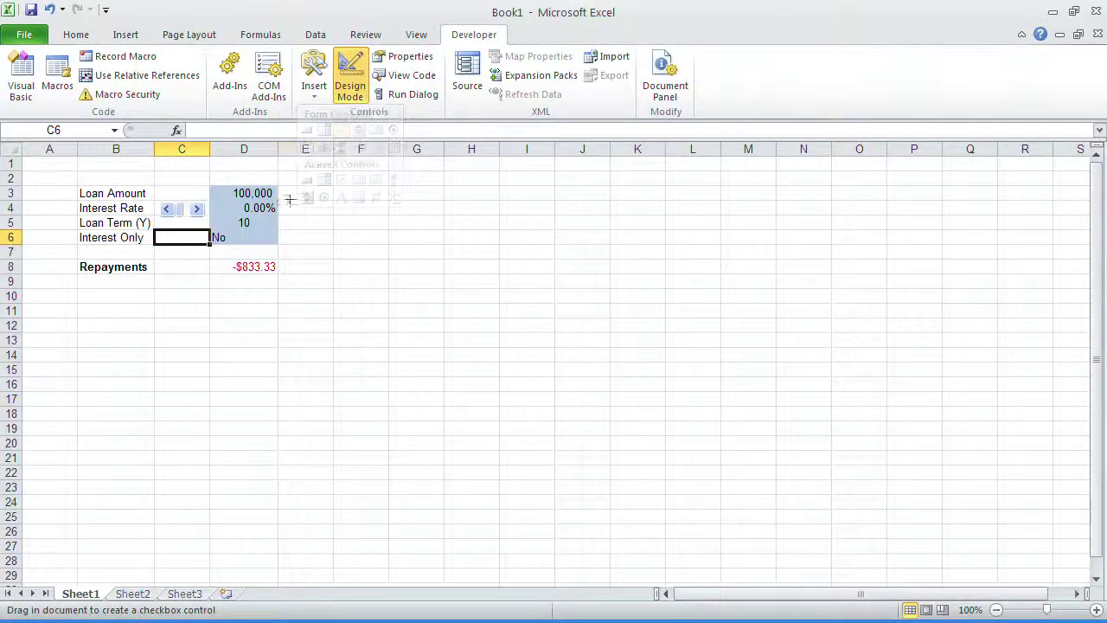
pyautogui.click(183, 237)
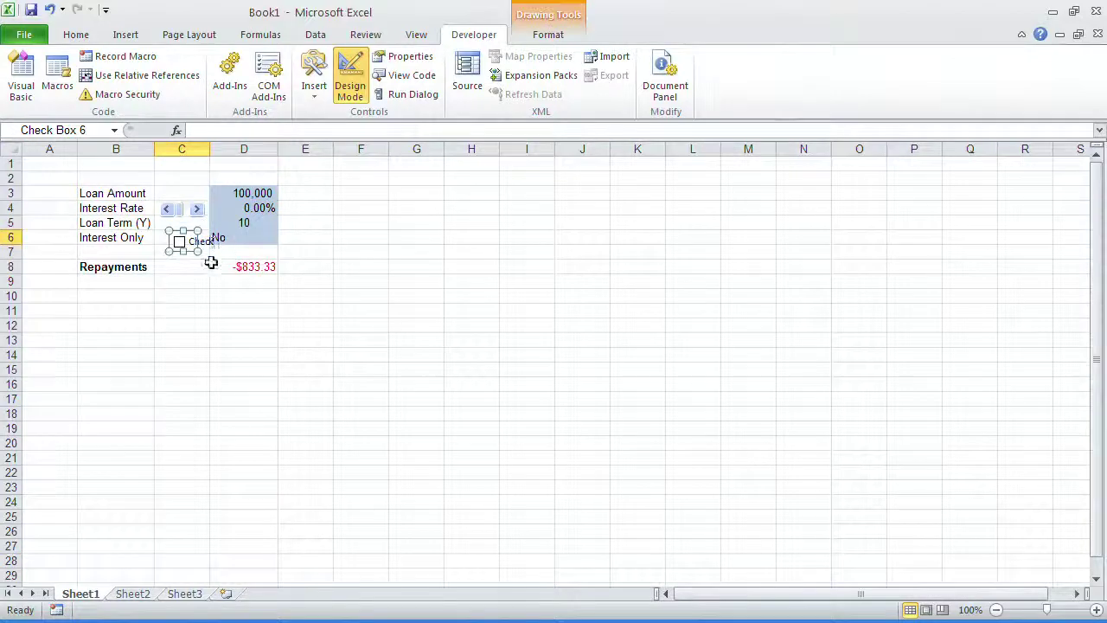
pyautogui.click(197, 264)
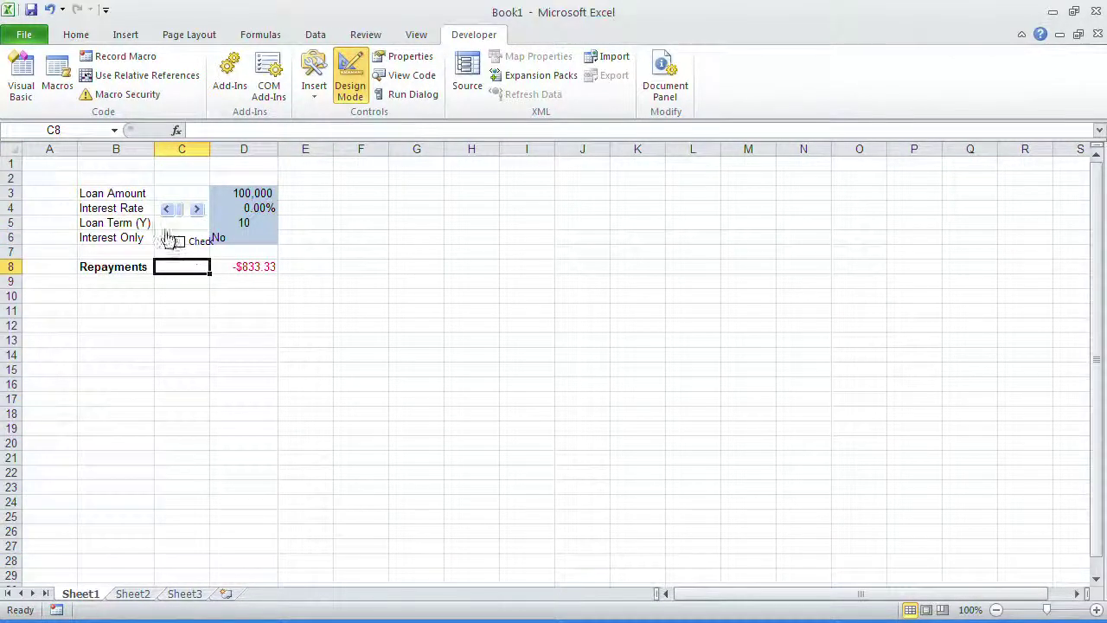
# Step: Set the Interest Only check box's cell link to $C$6, apply the control settings and deselect the check box
pyautogui.rightClick(181, 244)
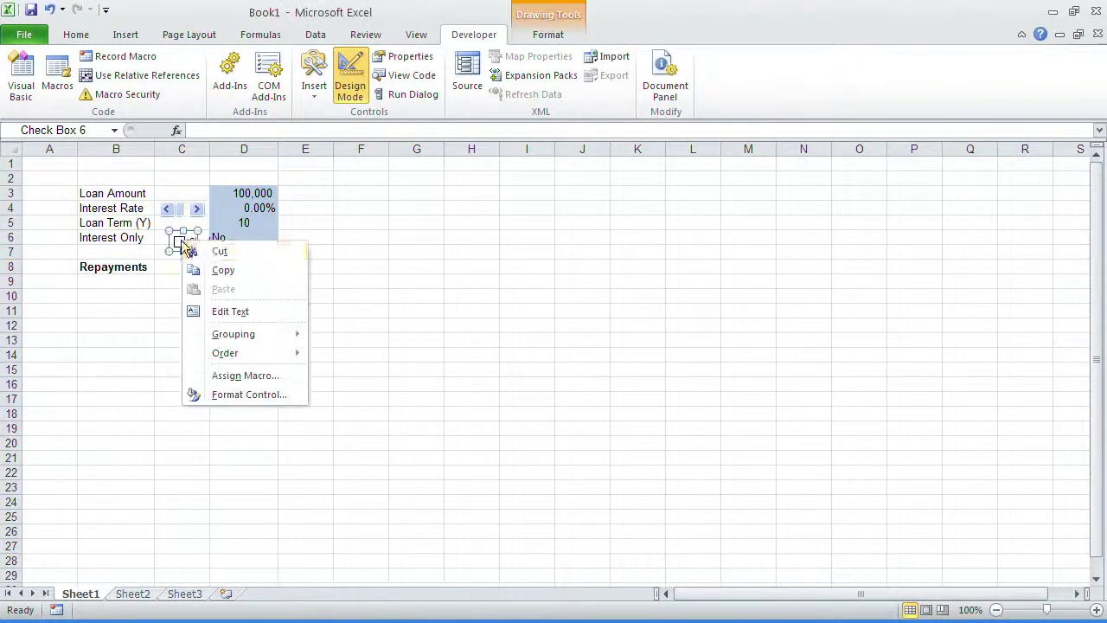
pyautogui.click(251, 395)
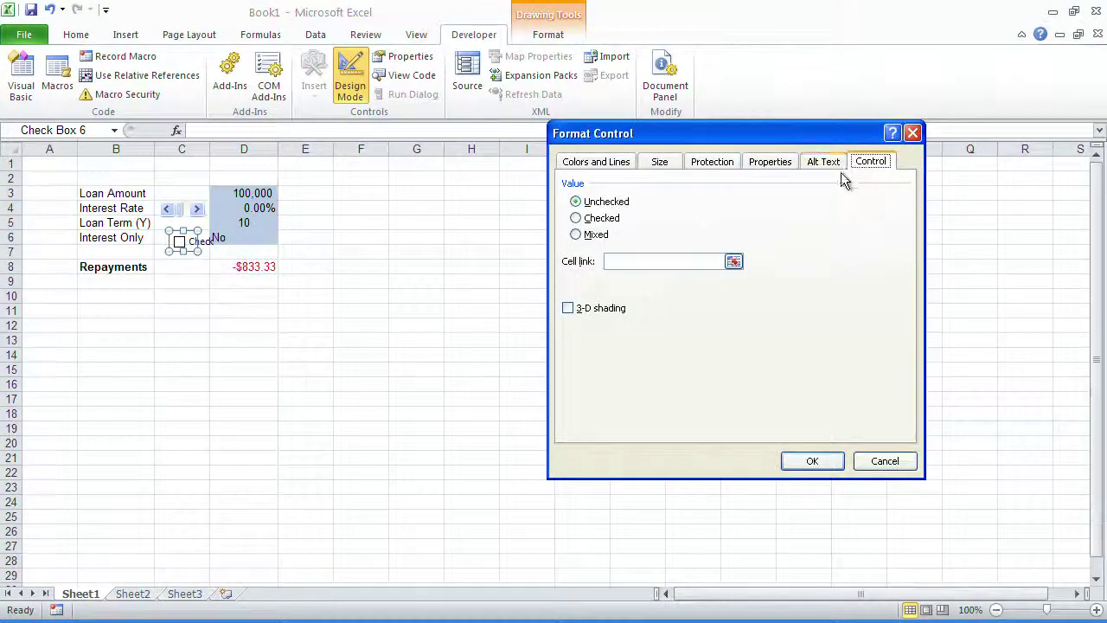
pyautogui.click(612, 261)
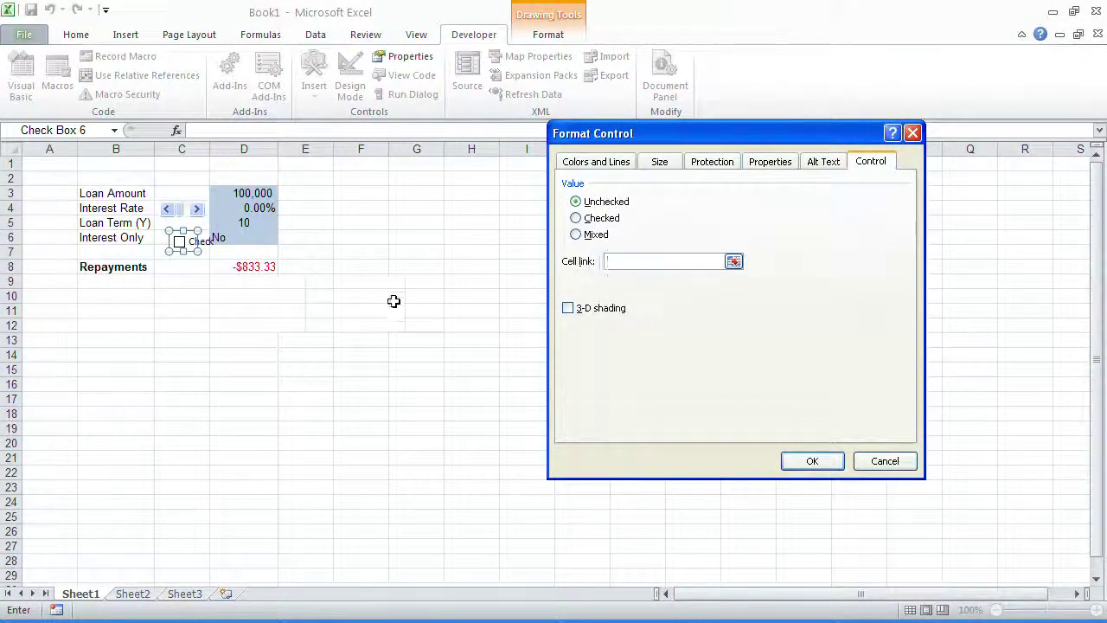
pyautogui.click(177, 257)
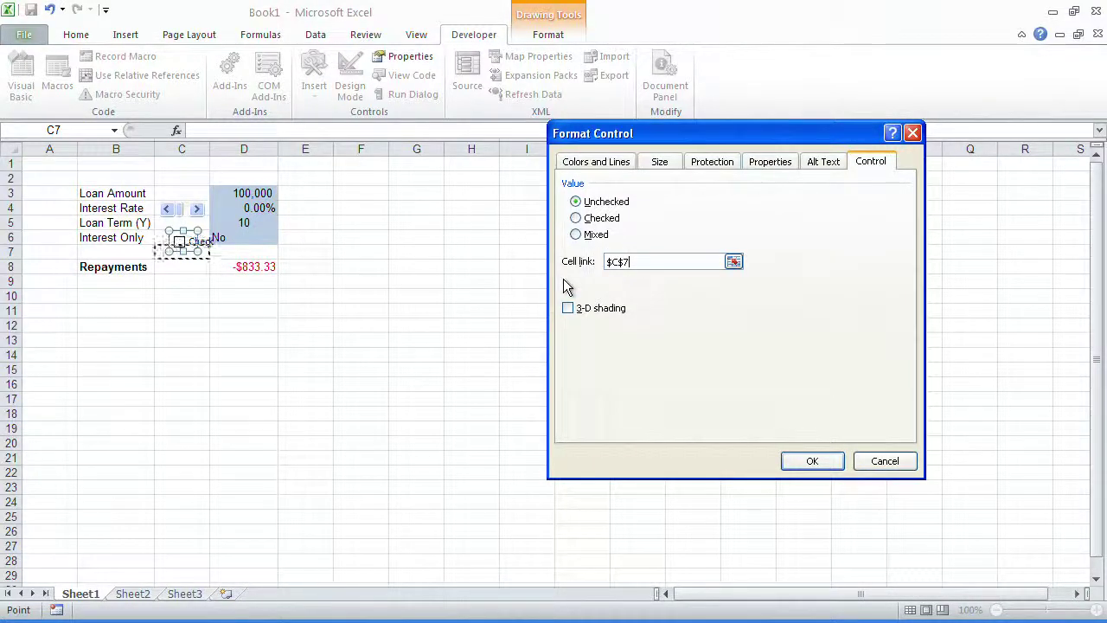
pyautogui.press('BackSpace')
pyautogui.write('6')
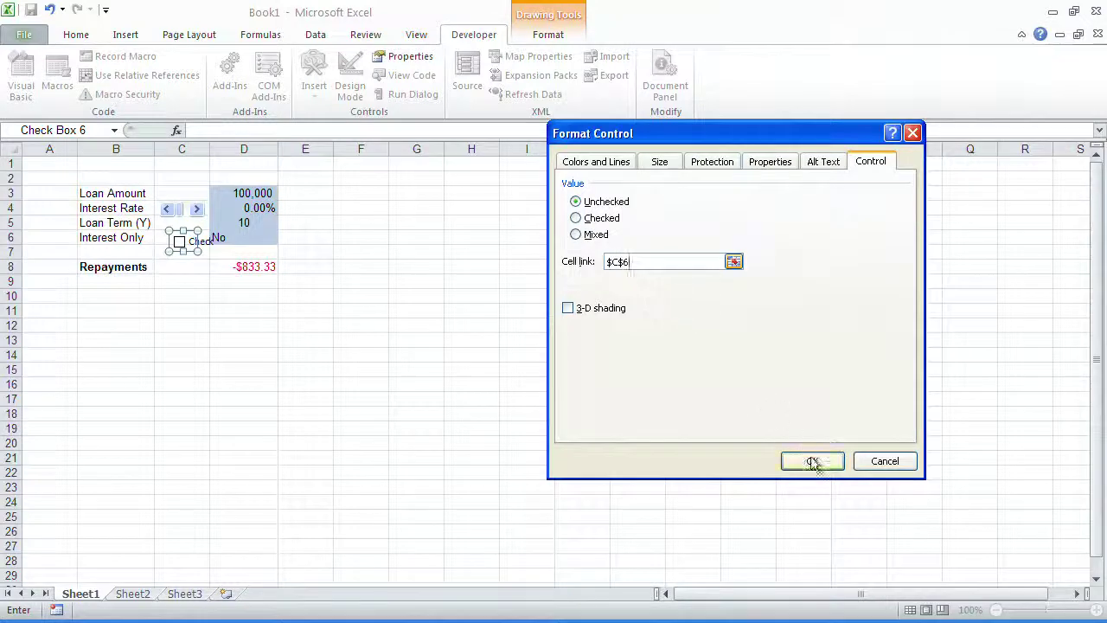
pyautogui.click(812, 462)
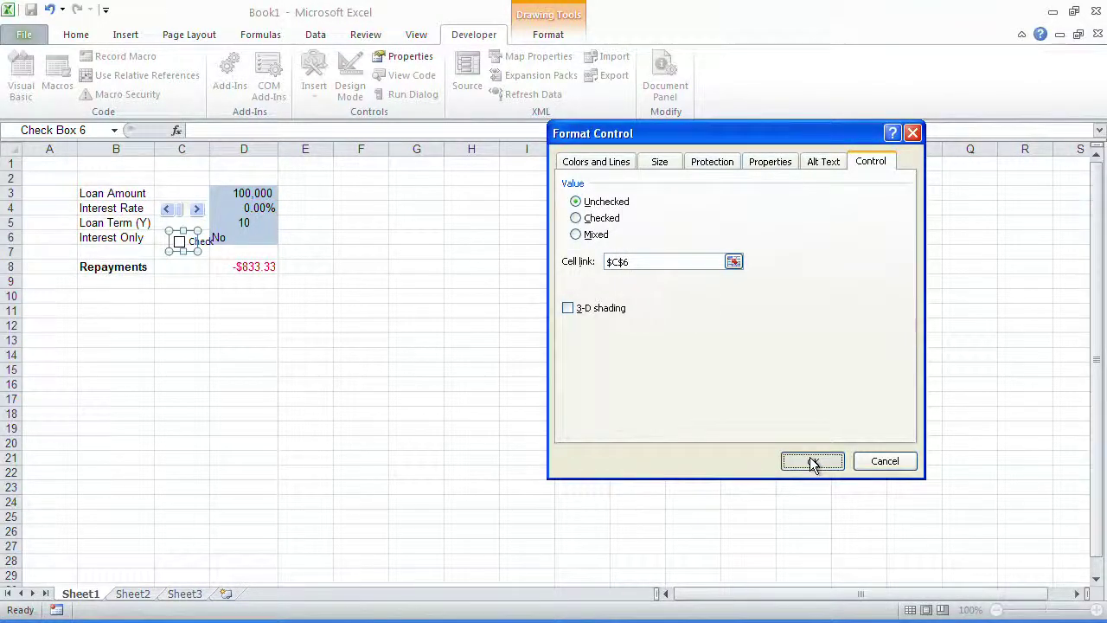
pyautogui.click(416, 281)
# Step: Test the linked Interest Only check box by toggling it on and off twice, leaving it unchecked
pyautogui.click(180, 244)
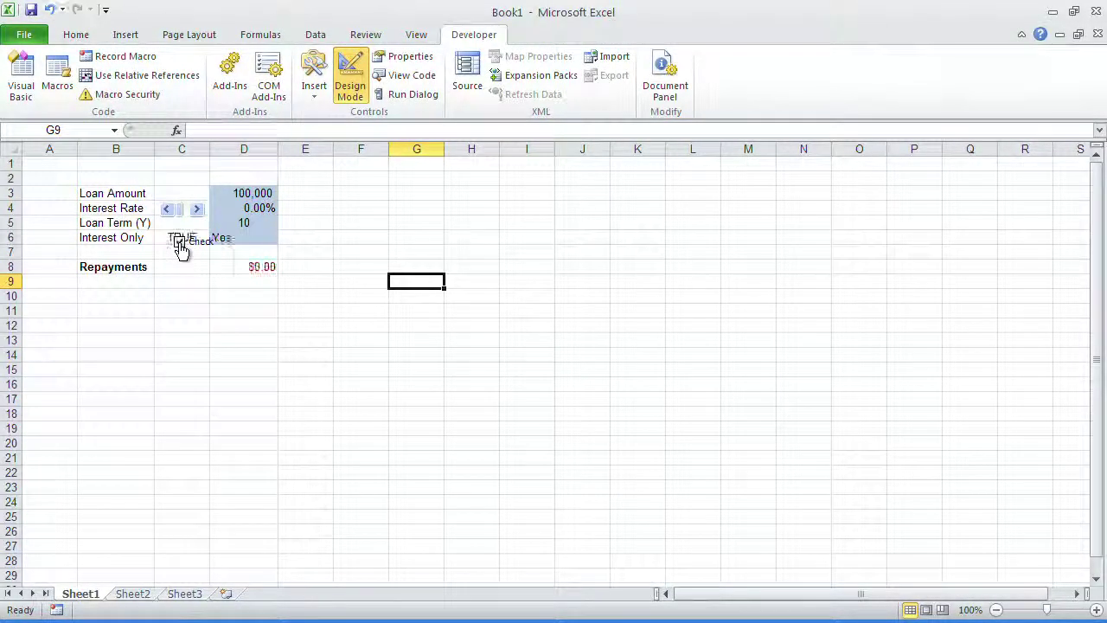
pyautogui.click(179, 246)
pyautogui.click(179, 246)
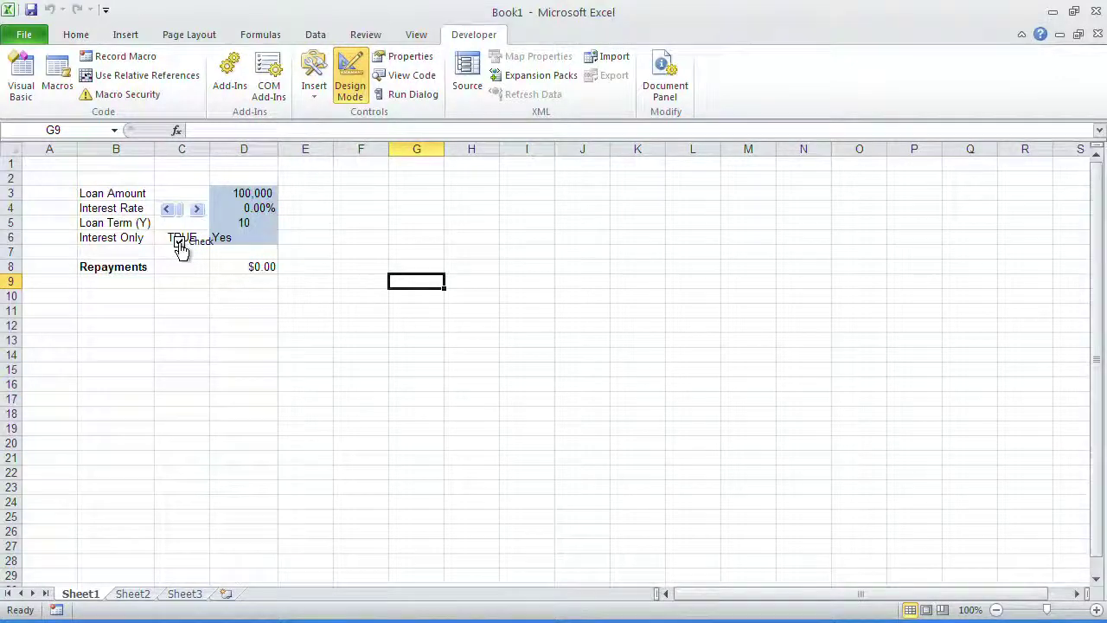
pyautogui.click(179, 246)
# Step: Raise the interest rate to 3.20% with the scroll bar in the Interest Rate row
pyautogui.click(199, 212)
pyautogui.click(199, 212)
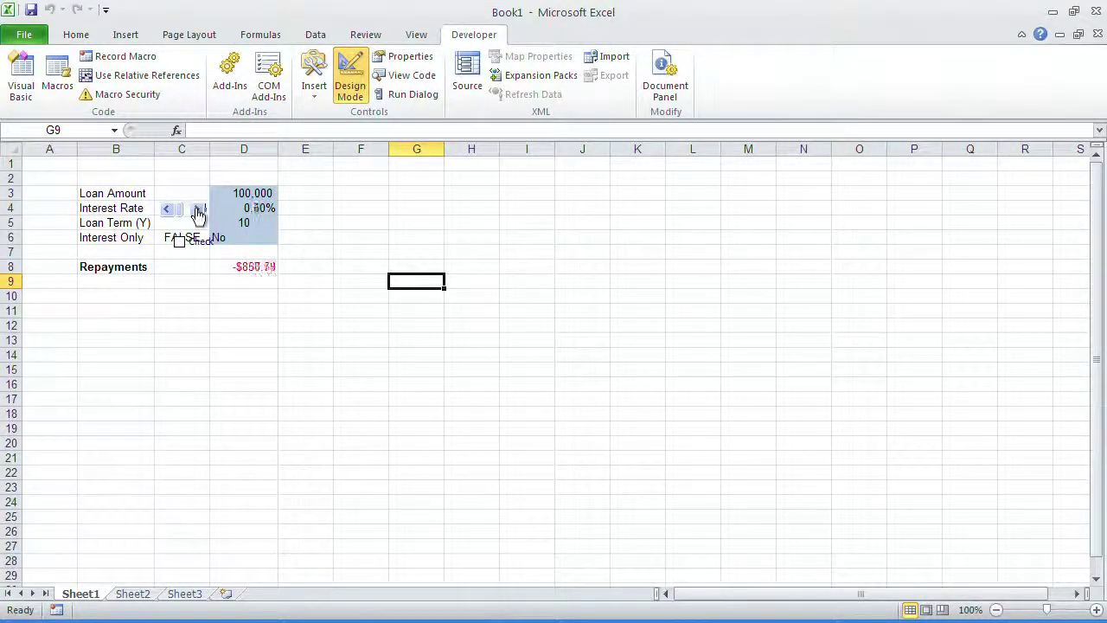
pyautogui.click(199, 212)
pyautogui.click(199, 212)
pyautogui.click(199, 212)
pyautogui.click(199, 212)
pyautogui.click(199, 212)
pyautogui.click(199, 212)
pyautogui.click(198, 212)
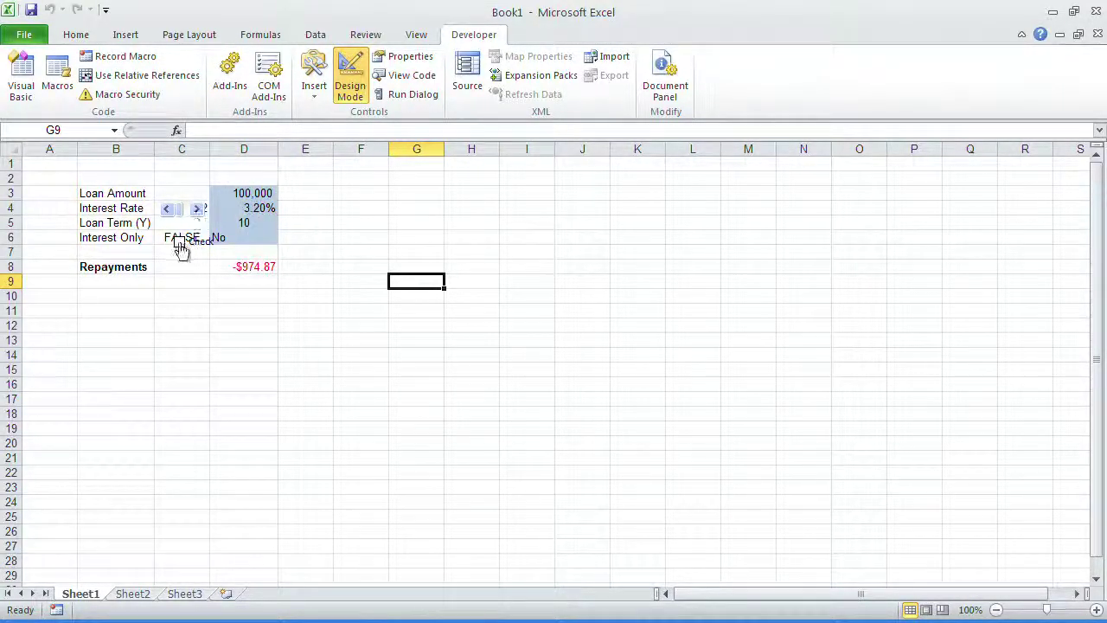
# Step: Turn on the Interest Only check box and lower the interest rate to 1.20% with the scroll bar
pyautogui.click(179, 243)
pyautogui.click(166, 211)
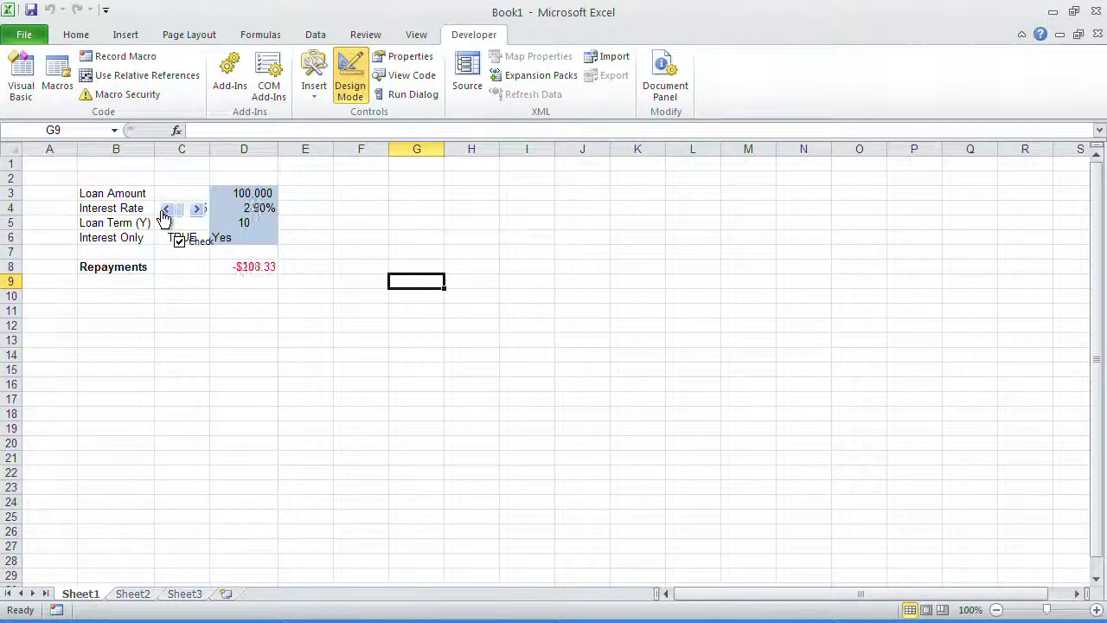
pyautogui.click(165, 211)
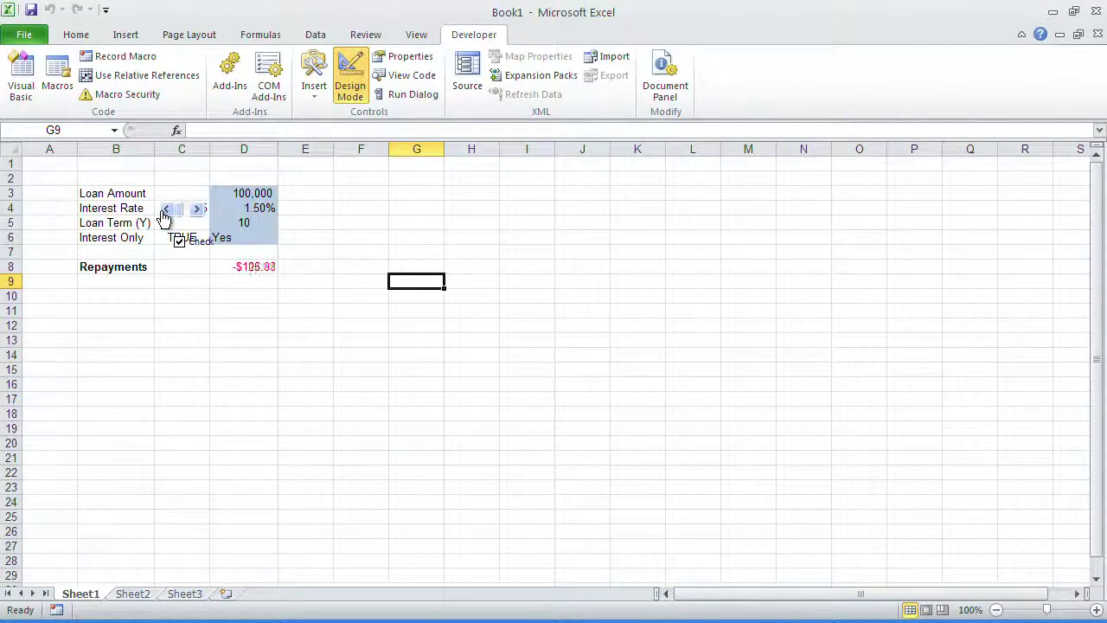
pyautogui.click(314, 86)
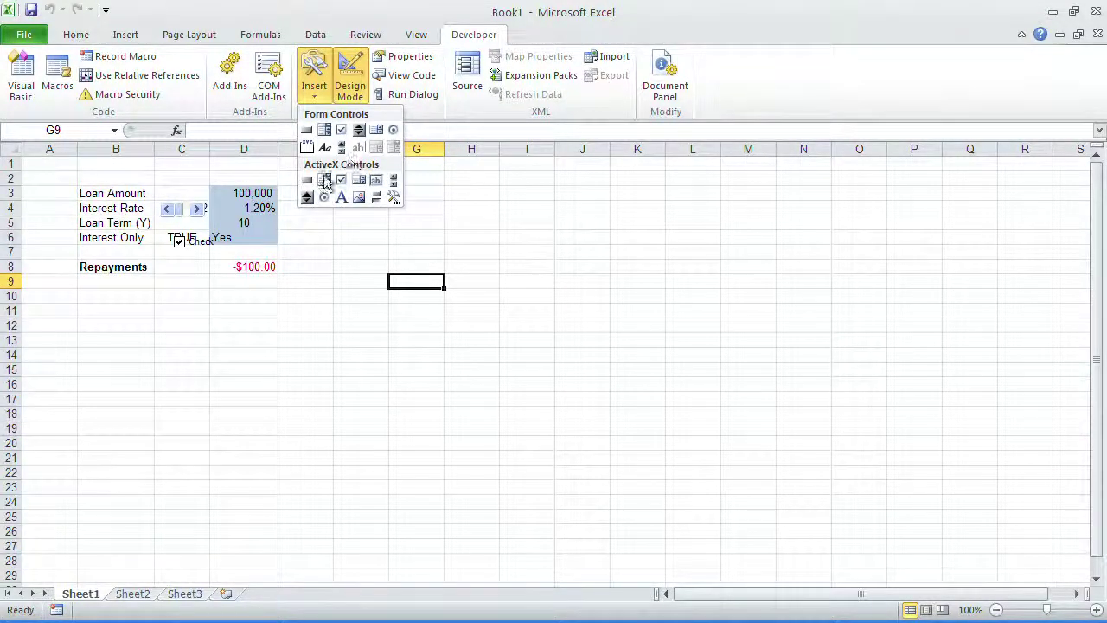
pyautogui.click(290, 304)
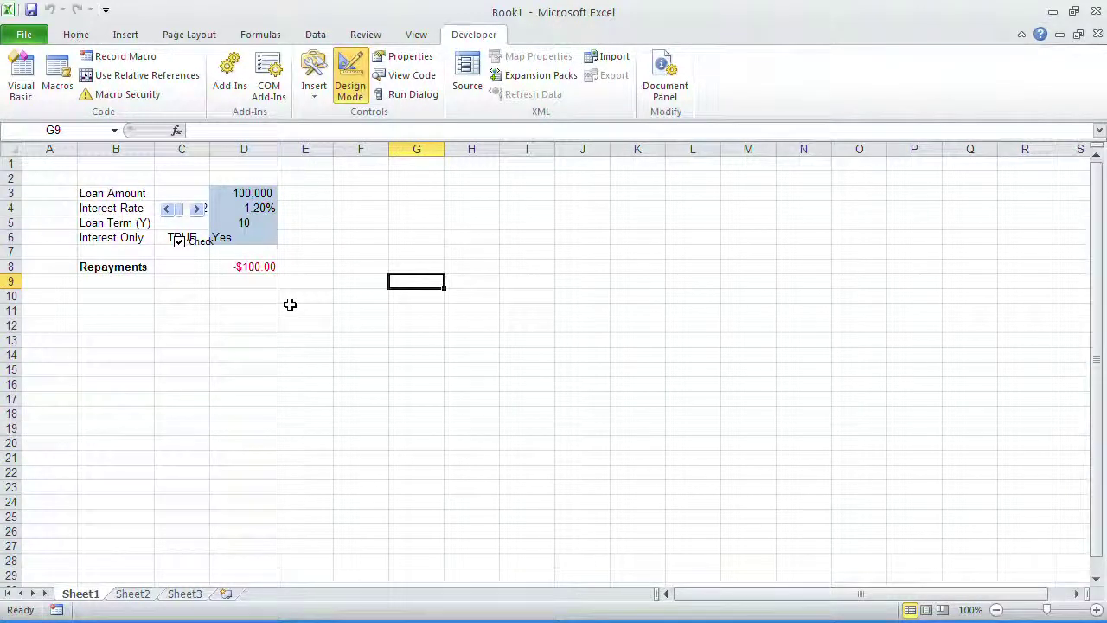
pyautogui.click(317, 87)
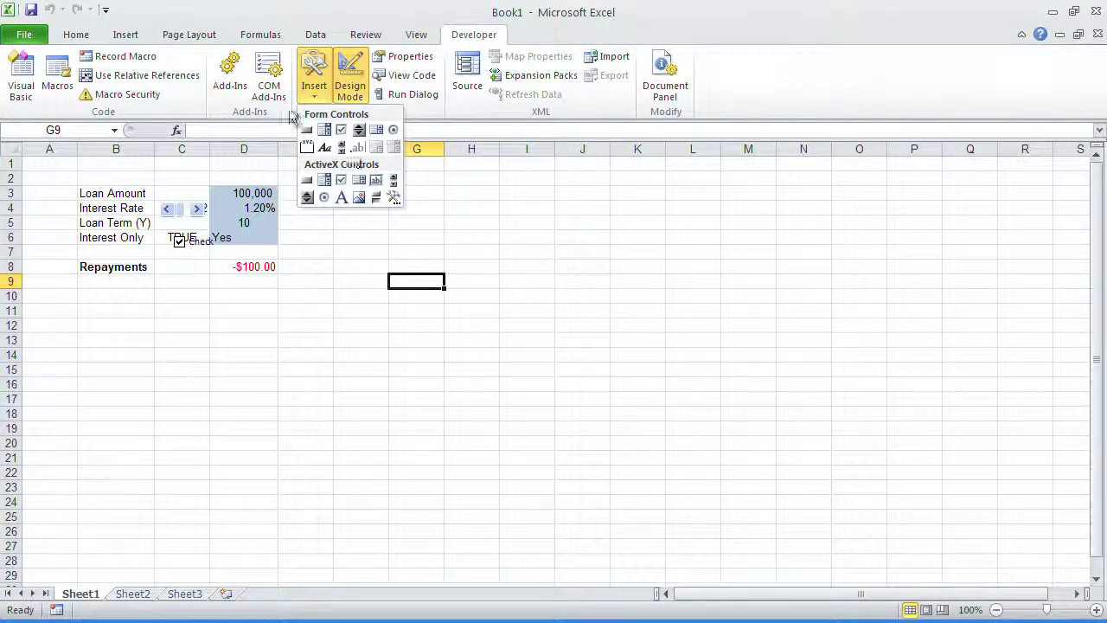
pyautogui.click(185, 272)
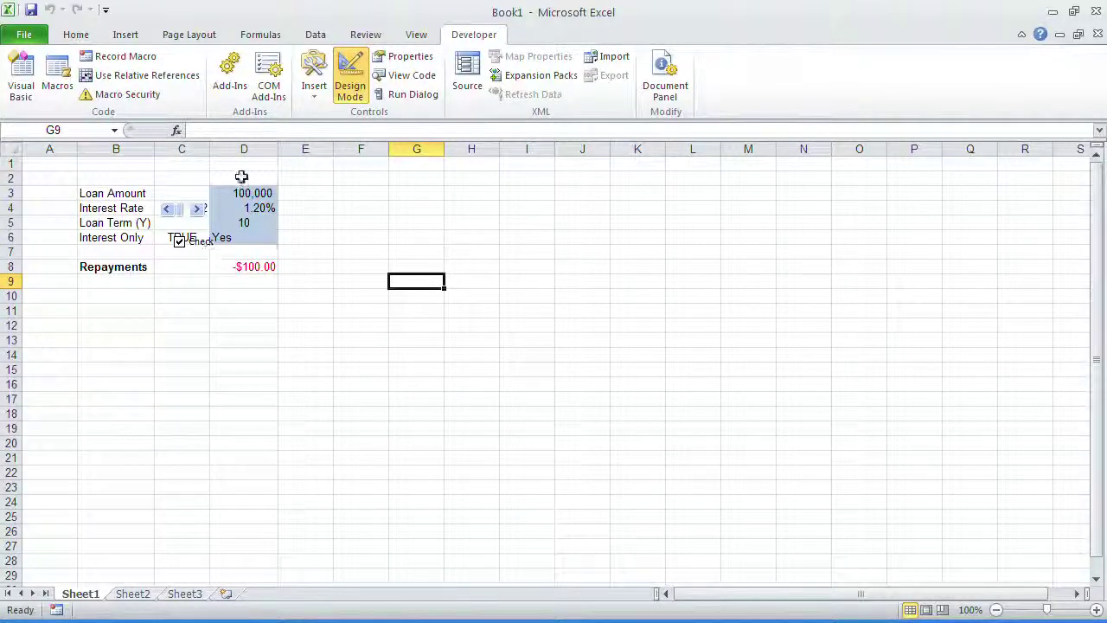
# Step: Increase the interest rate to 4.70% with the scroll bar while Interest Only stays checked
pyautogui.click(198, 209)
pyautogui.click(198, 209)
pyautogui.click(198, 209)
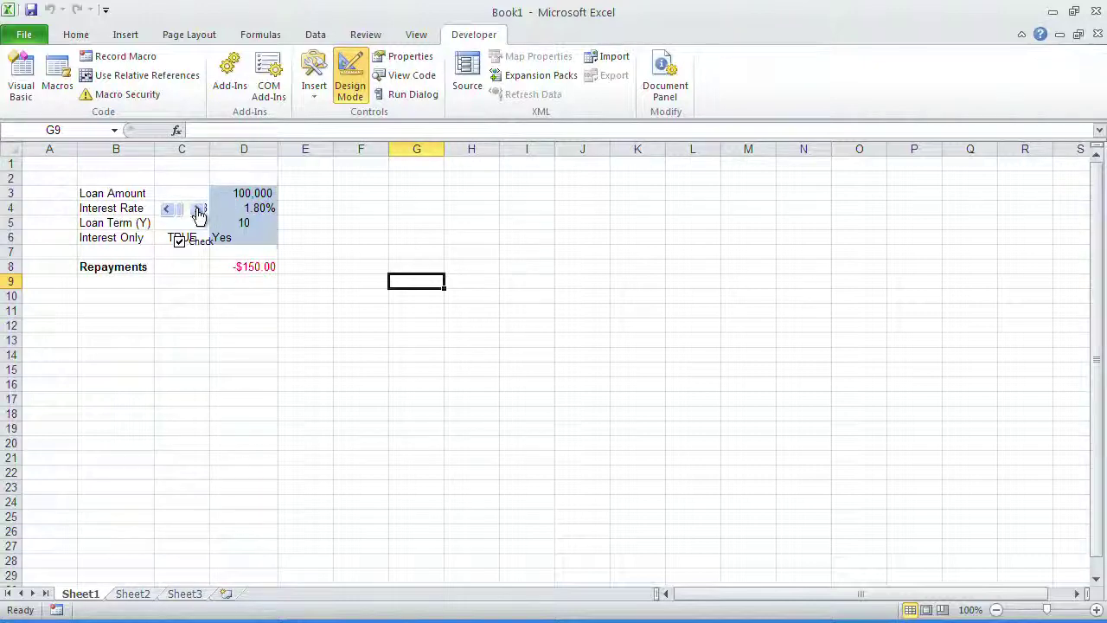
pyautogui.click(198, 209)
pyautogui.click(198, 209)
pyautogui.click(198, 209)
pyautogui.click(198, 209)
pyautogui.click(198, 209)
pyautogui.click(199, 210)
pyautogui.click(198, 210)
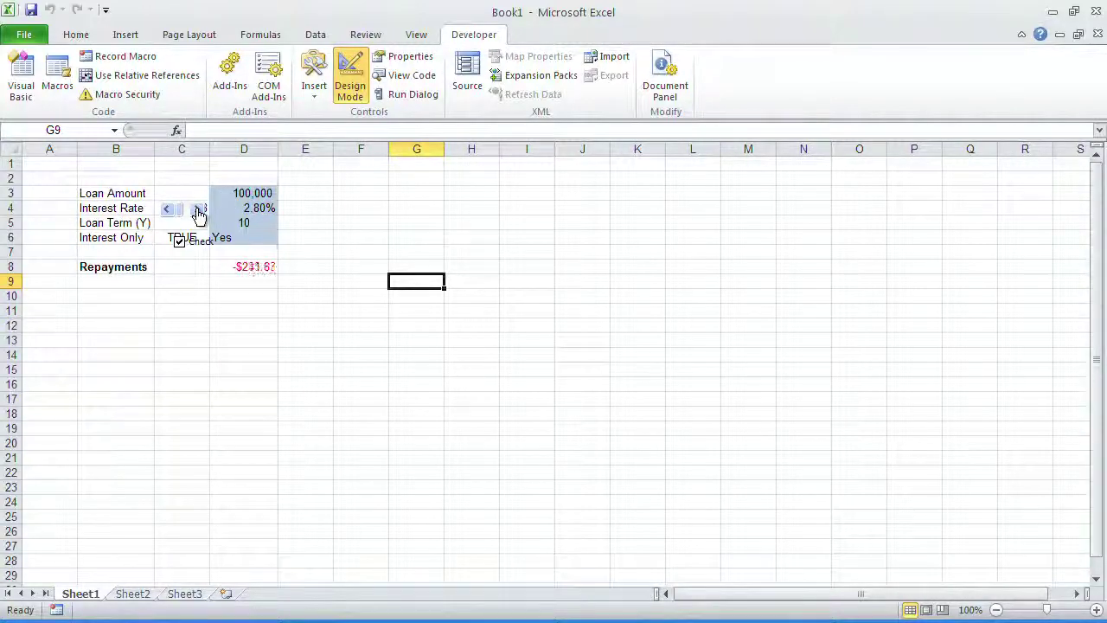
pyautogui.click(199, 209)
pyautogui.click(198, 209)
pyautogui.click(198, 210)
pyautogui.click(198, 210)
pyautogui.click(198, 210)
pyautogui.click(198, 210)
pyautogui.click(198, 210)
pyautogui.click(198, 210)
pyautogui.click(198, 210)
pyautogui.click(198, 210)
pyautogui.click(198, 210)
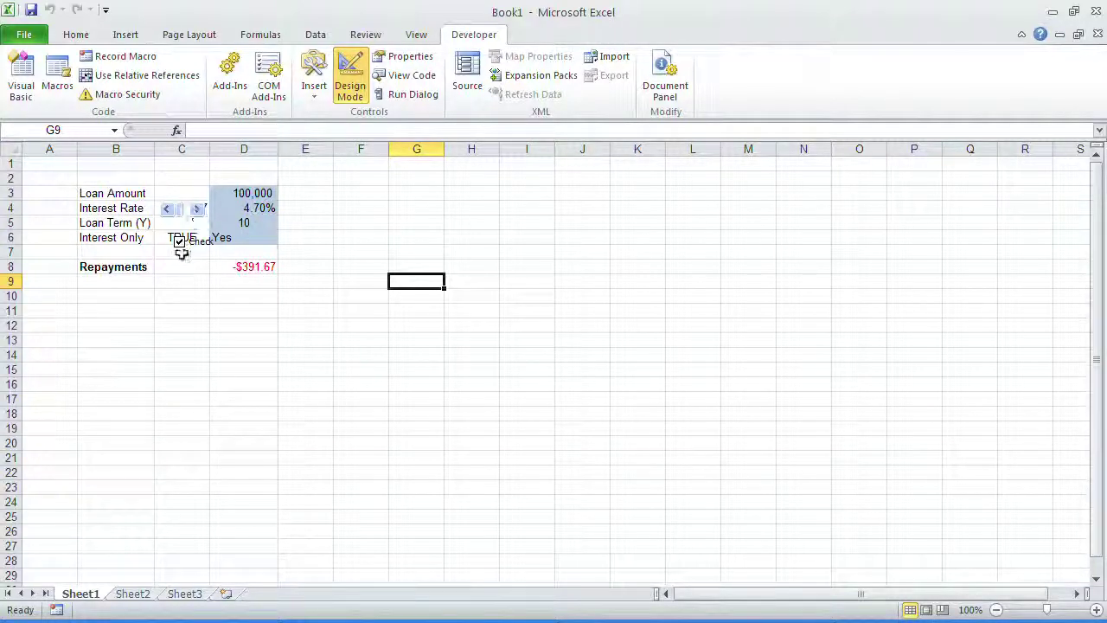
# Step: Toggle Interest Only off and back on, and raise the interest rate to 5.50% with the scroll bar
pyautogui.click(179, 243)
pyautogui.click(181, 241)
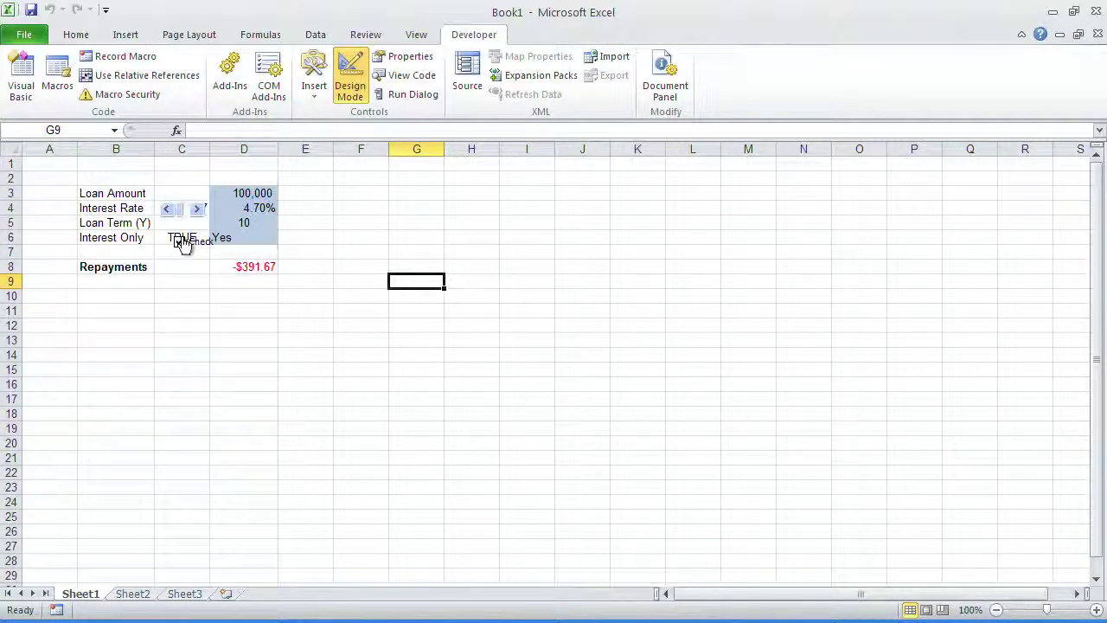
pyautogui.click(198, 210)
pyautogui.click(198, 210)
pyautogui.click(198, 210)
pyautogui.click(198, 210)
pyautogui.click(198, 210)
pyautogui.click(198, 210)
pyautogui.click(198, 210)
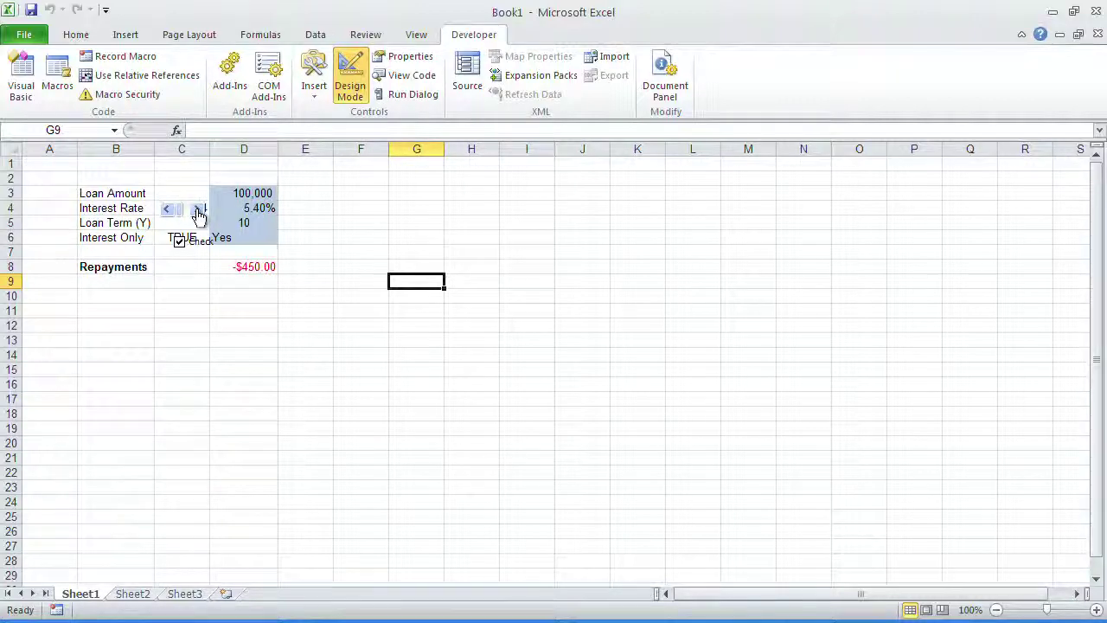
pyautogui.click(198, 210)
pyautogui.click(384, 279)
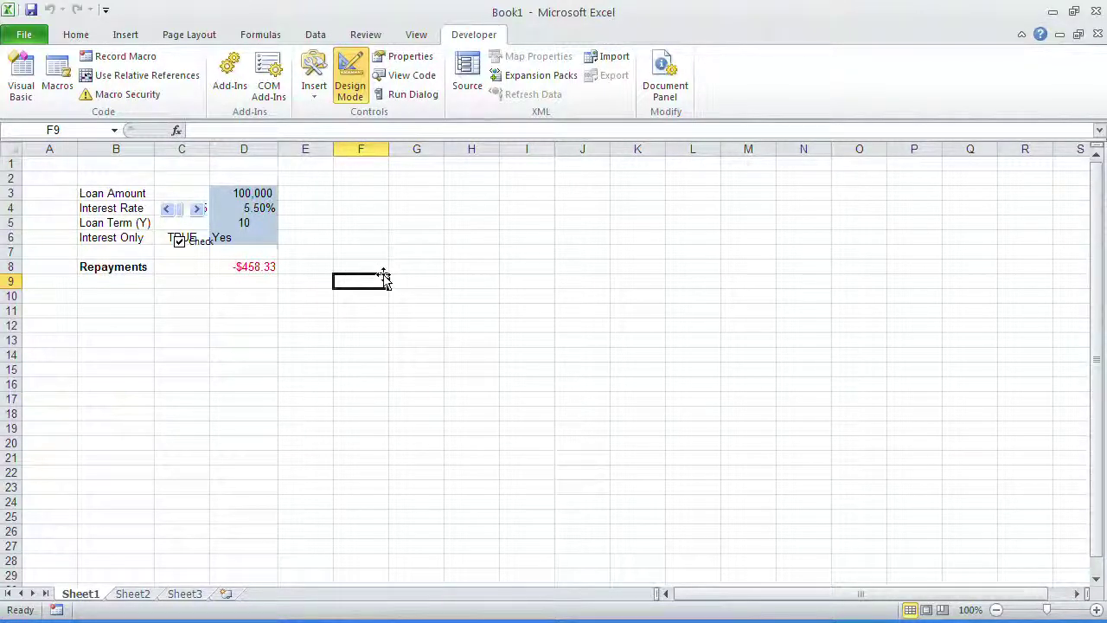